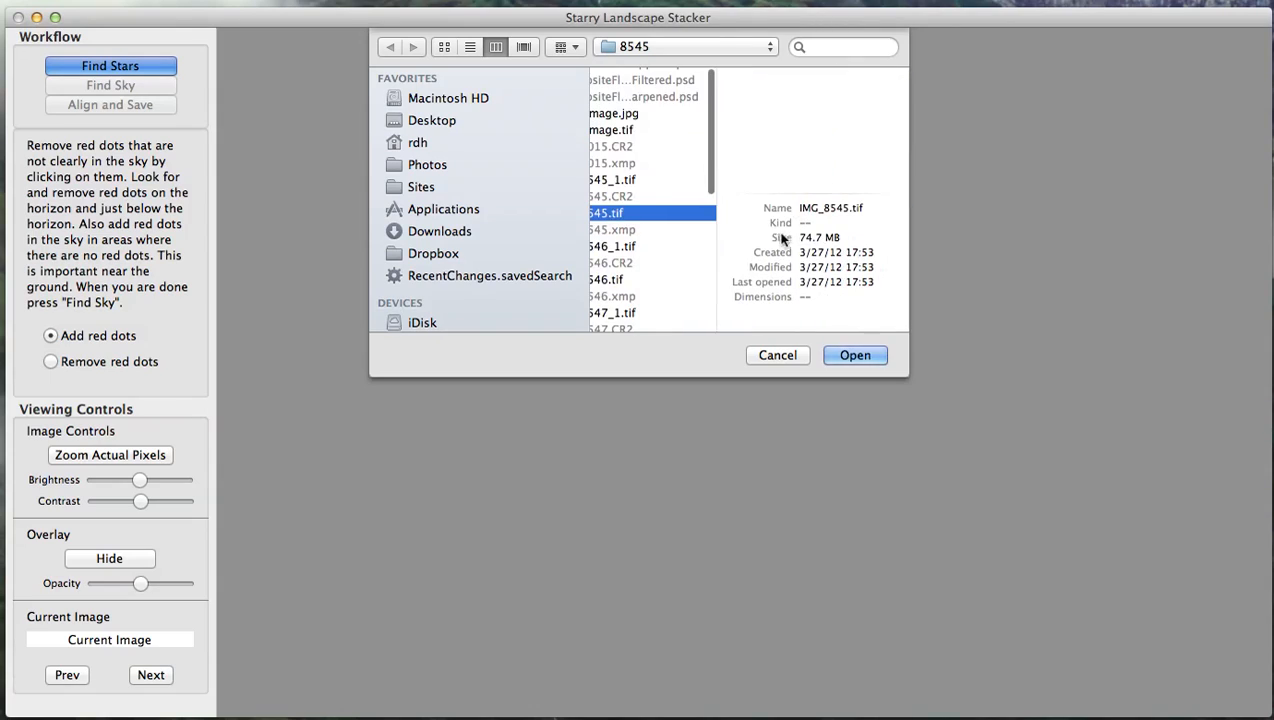
Open the three images IMG_8545.tif, IMG_8546.tif and IMG_8547.tif from the 8545 folder
{"action": "scroll", "coordinate": [617, 240], "scroll_direction": "down", "scroll_amount": 2}
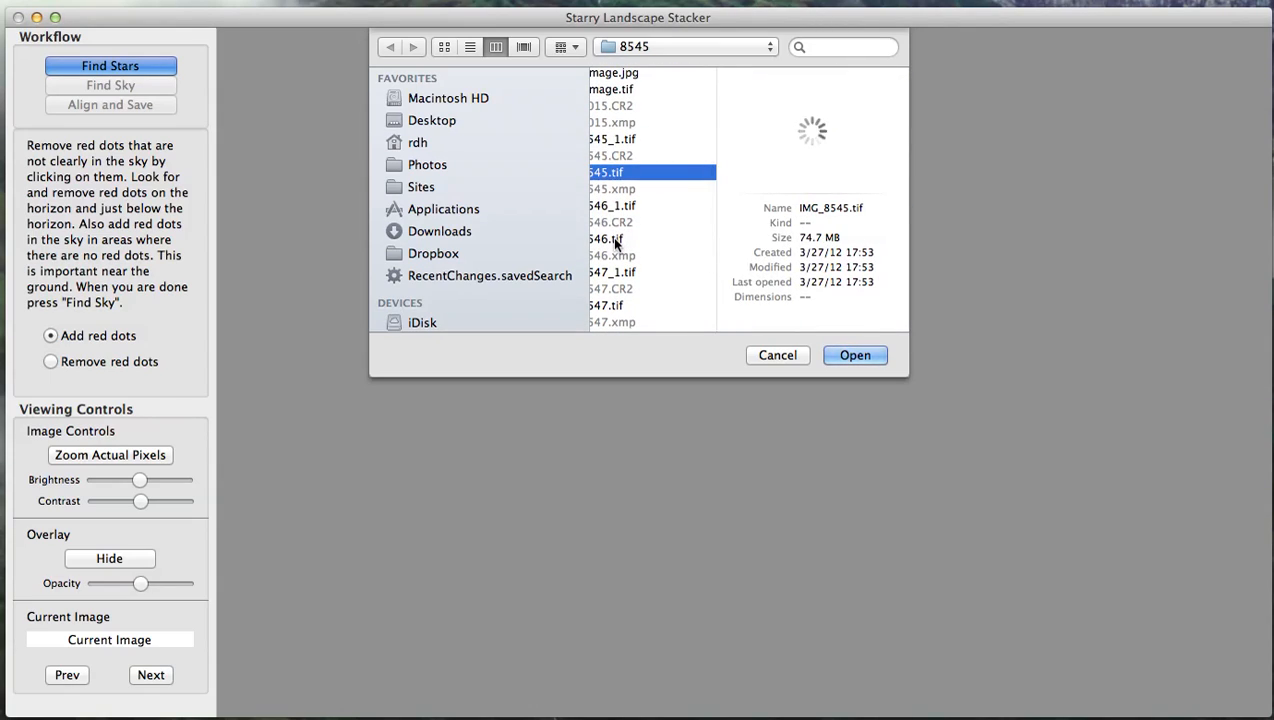
{"action": "left_click", "coordinate": [617, 242], "text": "super"}
{"action": "scroll", "coordinate": [637, 248], "scroll_direction": "down", "scroll_amount": 2}
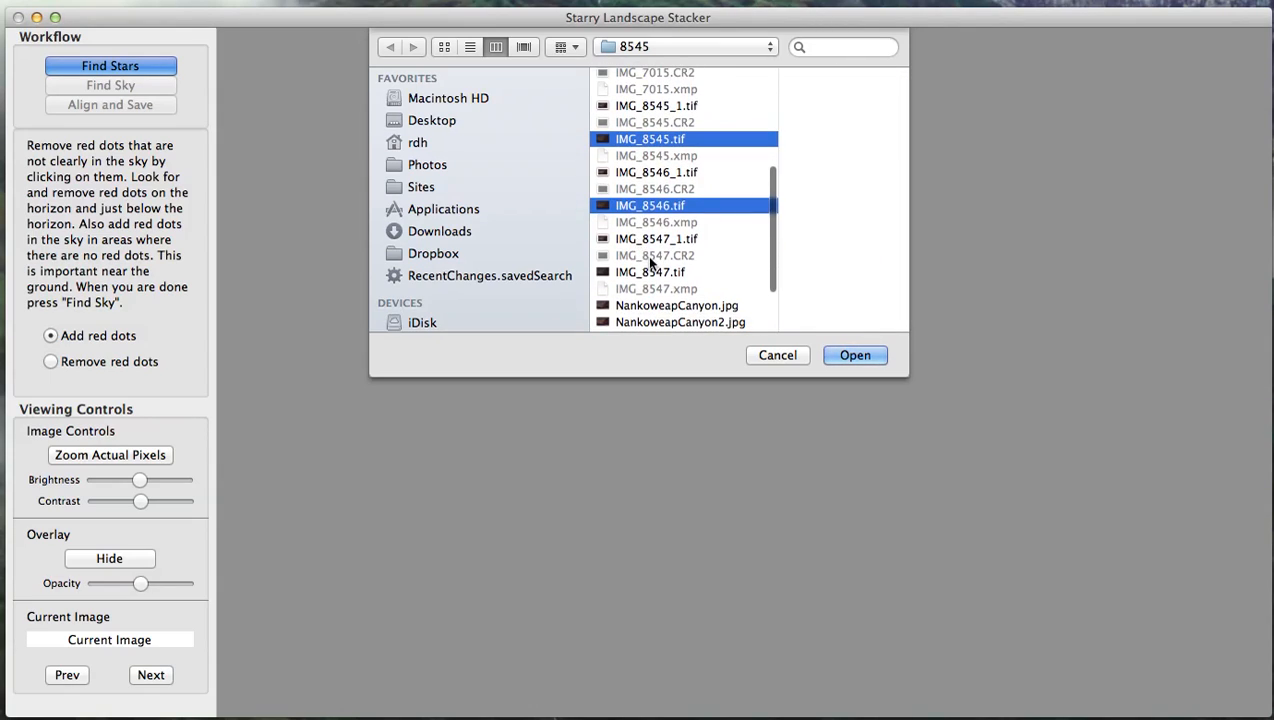
{"action": "left_click", "coordinate": [641, 270], "text": "super"}
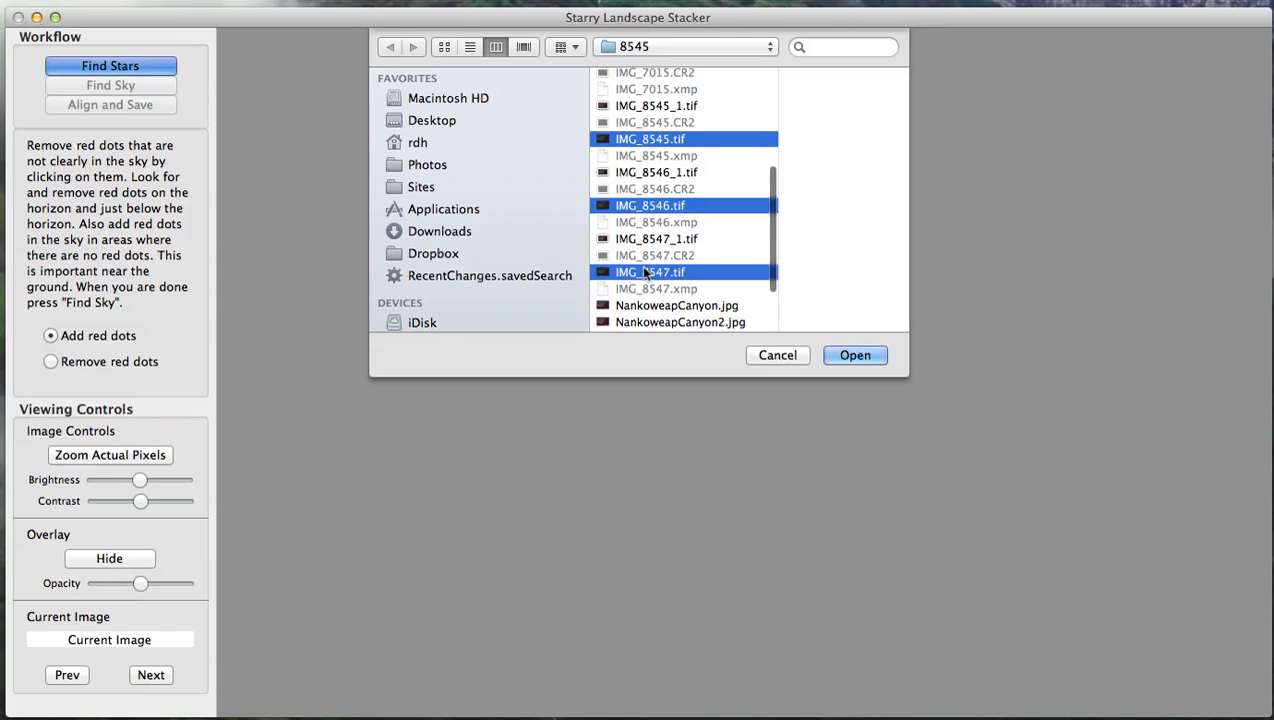
{"action": "left_click", "coordinate": [857, 356]}
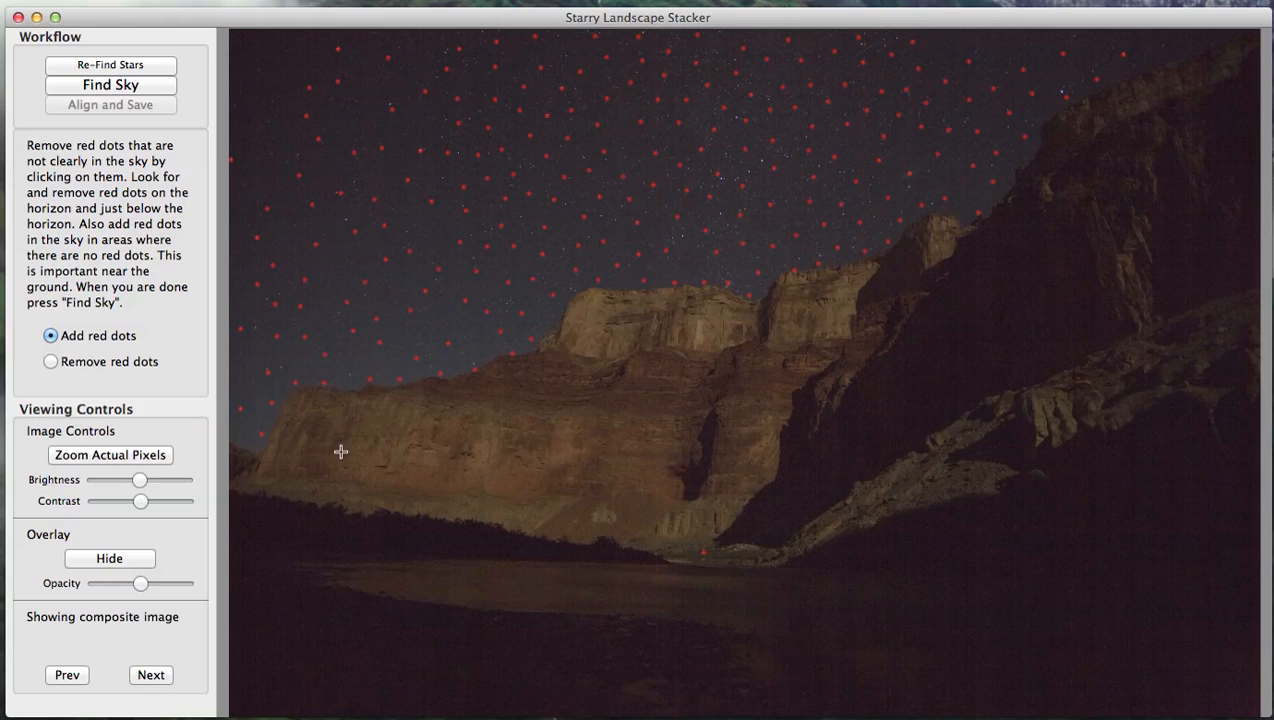
Examine the red dots across the sky and along the horizon at actual pixels, and return to the whole image
{"action": "left_click", "coordinate": [118, 462]}
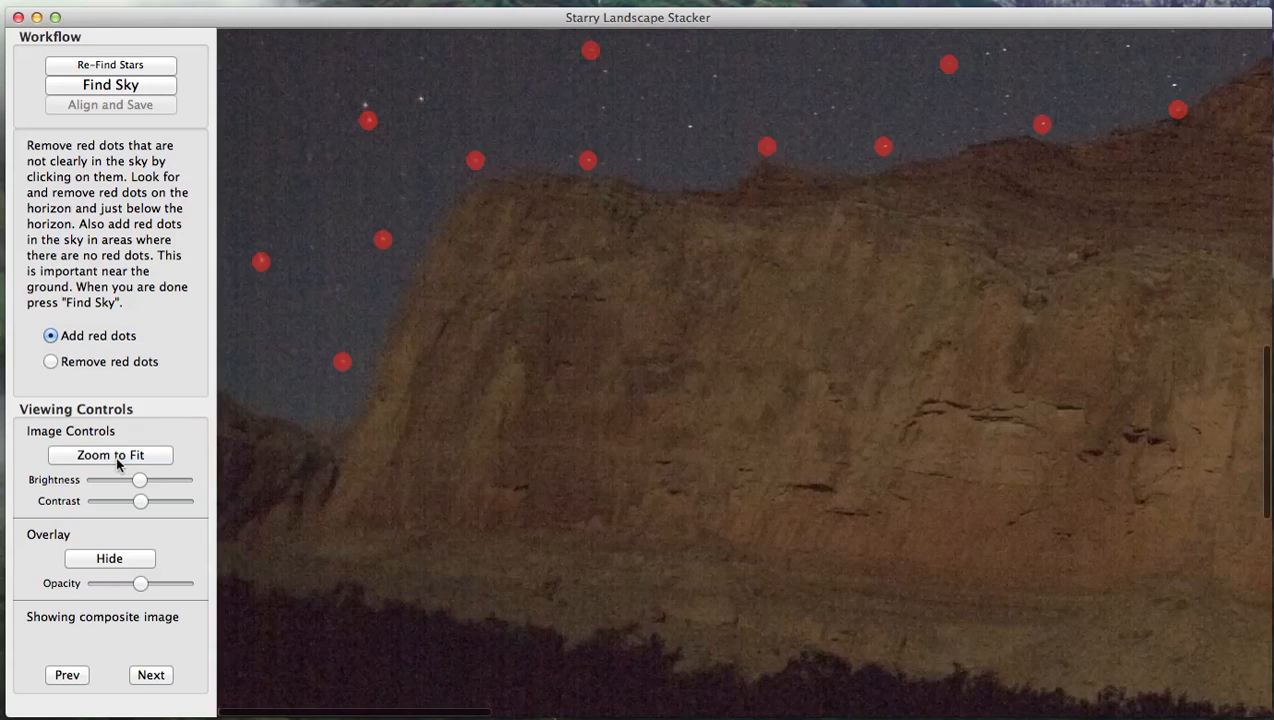
{"action": "scroll", "coordinate": [492, 449], "scroll_direction": "up", "scroll_amount": 10}
{"action": "scroll", "coordinate": [491, 450], "scroll_direction": "up", "scroll_amount": 3}
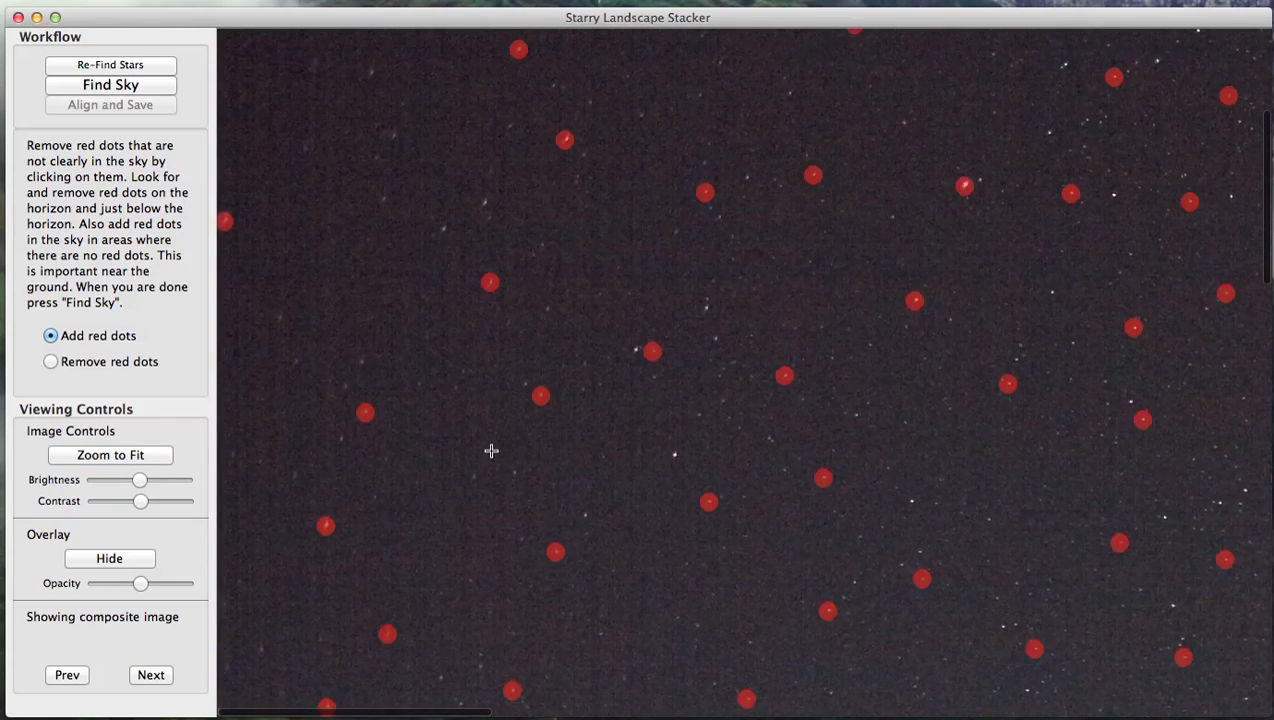
{"action": "scroll", "coordinate": [575, 452], "scroll_direction": "down", "scroll_amount": 10}
{"action": "scroll", "coordinate": [575, 452], "scroll_direction": "right", "scroll_amount": 5}
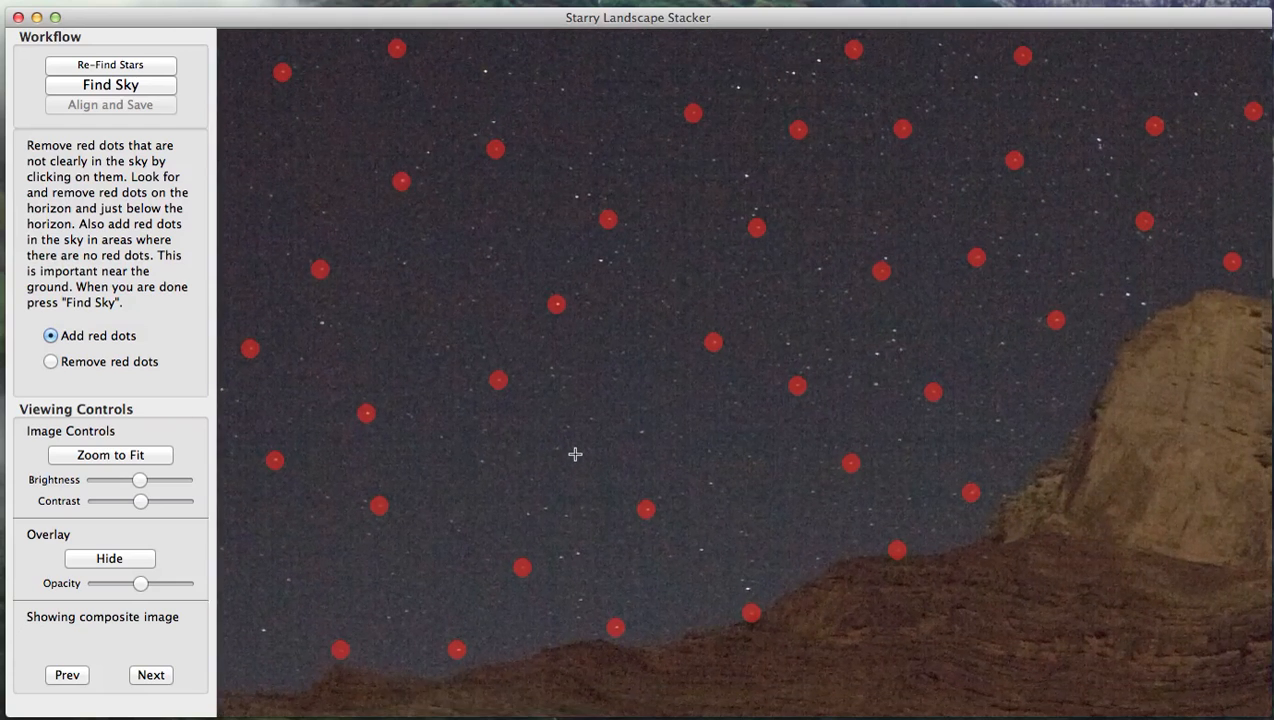
{"action": "double_click", "coordinate": [577, 454]}
{"action": "double_click", "coordinate": [577, 454]}
{"action": "double_click", "coordinate": [577, 454]}
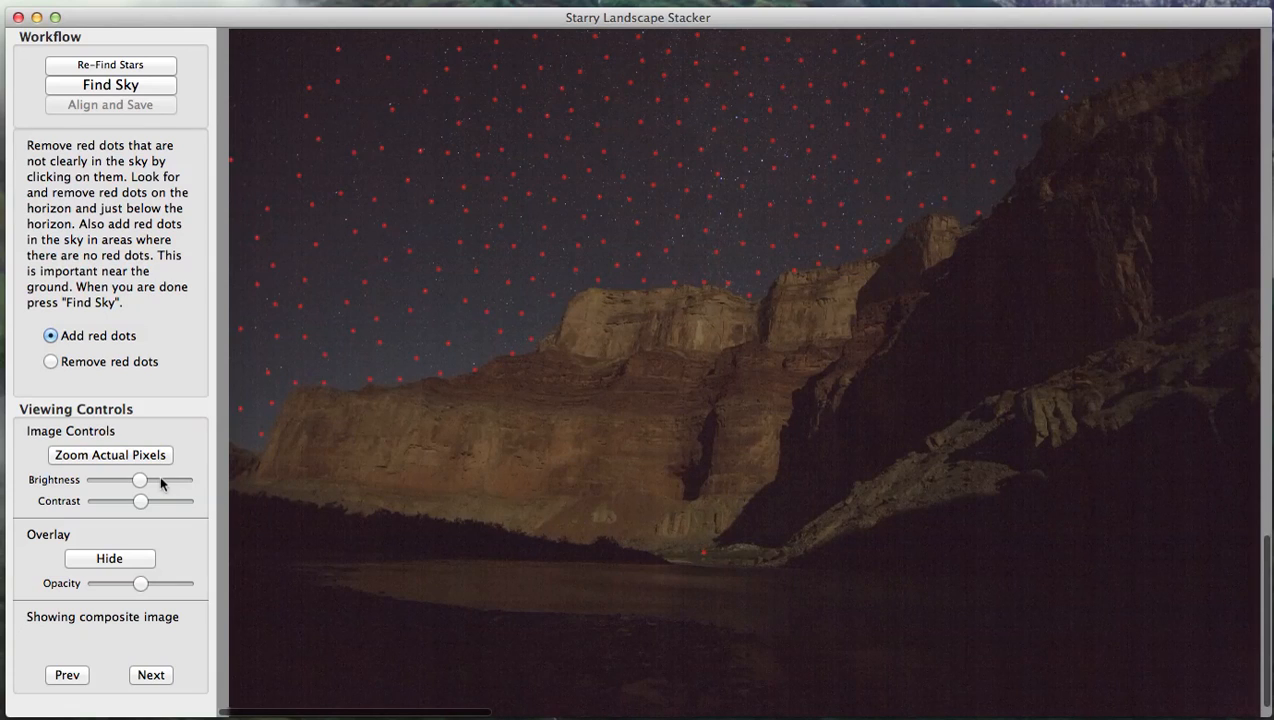
Raise the view's brightness and contrast slightly, and lower the opacity of the red dot overlay a little
{"action": "left_click_drag", "start_coordinate": [139, 482], "coordinate": [146, 504]}
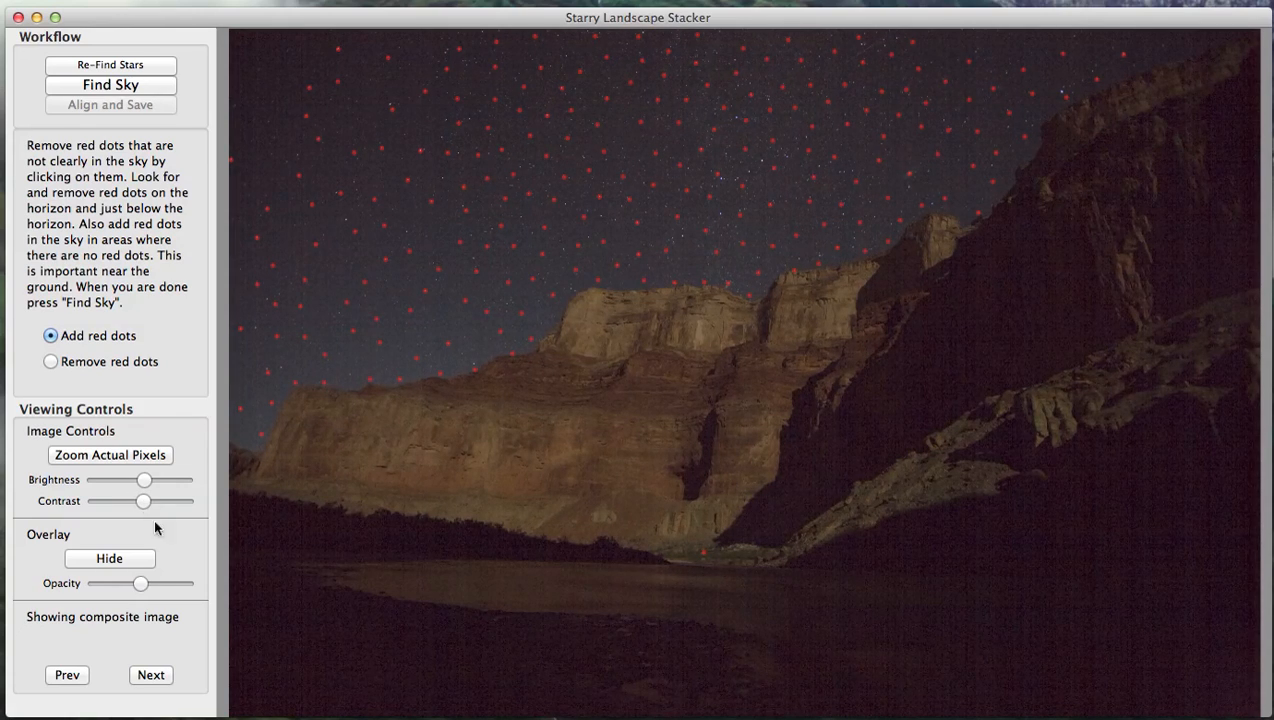
{"action": "left_click", "coordinate": [125, 561]}
{"action": "left_click", "coordinate": [125, 561]}
{"action": "left_click", "coordinate": [125, 561]}
{"action": "key", "text": "space"}
{"action": "key", "text": "space"}
{"action": "key", "text": "space"}
{"action": "mouse_move", "coordinate": [141, 584]}
{"action": "left_mouse_down"}
{"action": "mouse_move", "coordinate": [127, 583]}
{"action": "mouse_move", "coordinate": [141, 587]}
{"action": "left_mouse_up"}
Page through the three input images and return to the composite image
{"action": "left_click", "coordinate": [156, 677]}
{"action": "left_click", "coordinate": [157, 677]}
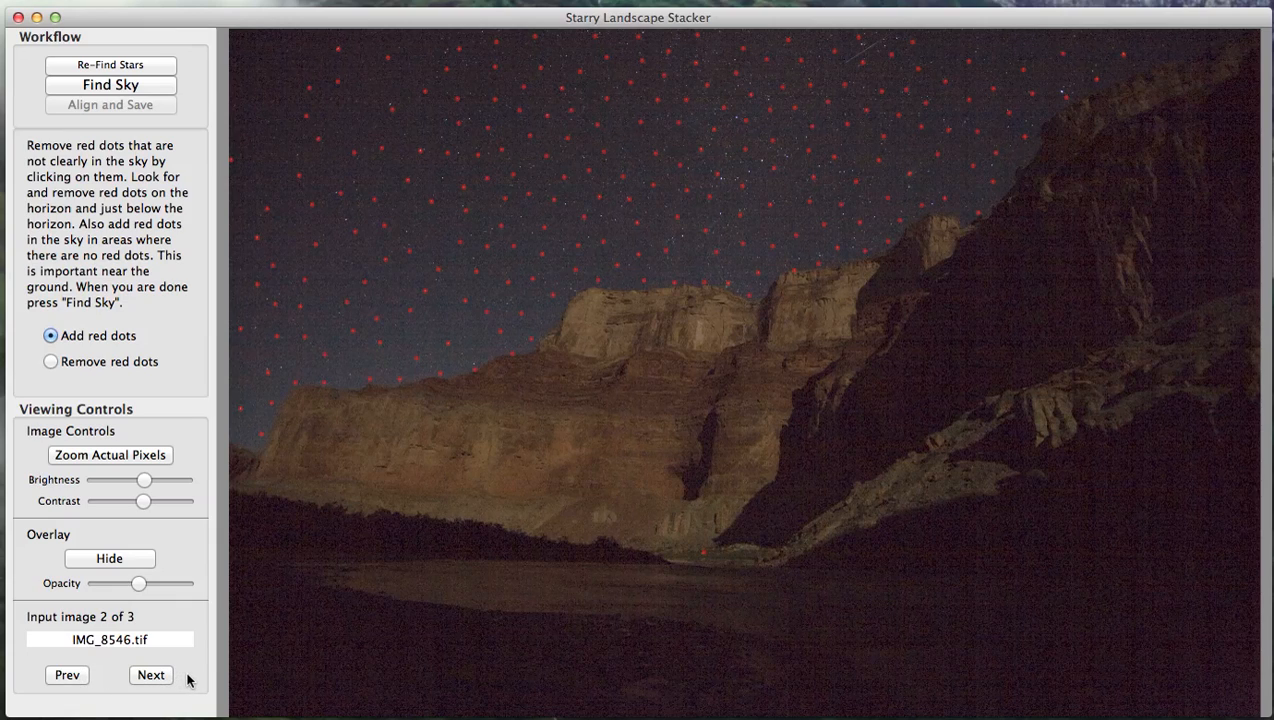
{"action": "left_click", "coordinate": [185, 677]}
{"action": "left_click", "coordinate": [151, 676]}
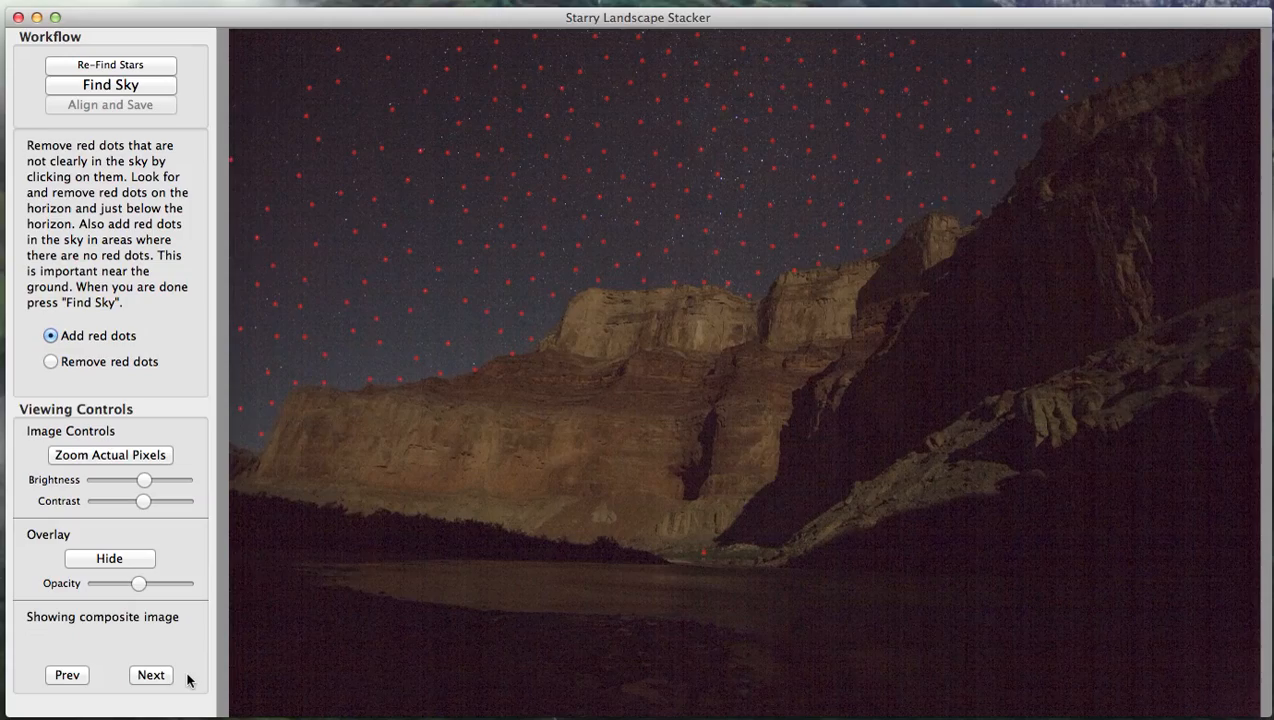
Compare the stars beside the dark cliff in the composite and IMG_8547.tif at actual pixels, and return to the whole image
{"action": "left_click", "coordinate": [389, 579]}
{"action": "scroll", "coordinate": [860, 347], "scroll_direction": "up", "scroll_amount": 10}
{"action": "scroll", "coordinate": [862, 347], "scroll_direction": "right", "scroll_amount": 10}
{"action": "scroll", "coordinate": [862, 347], "scroll_direction": "right", "scroll_amount": 5}
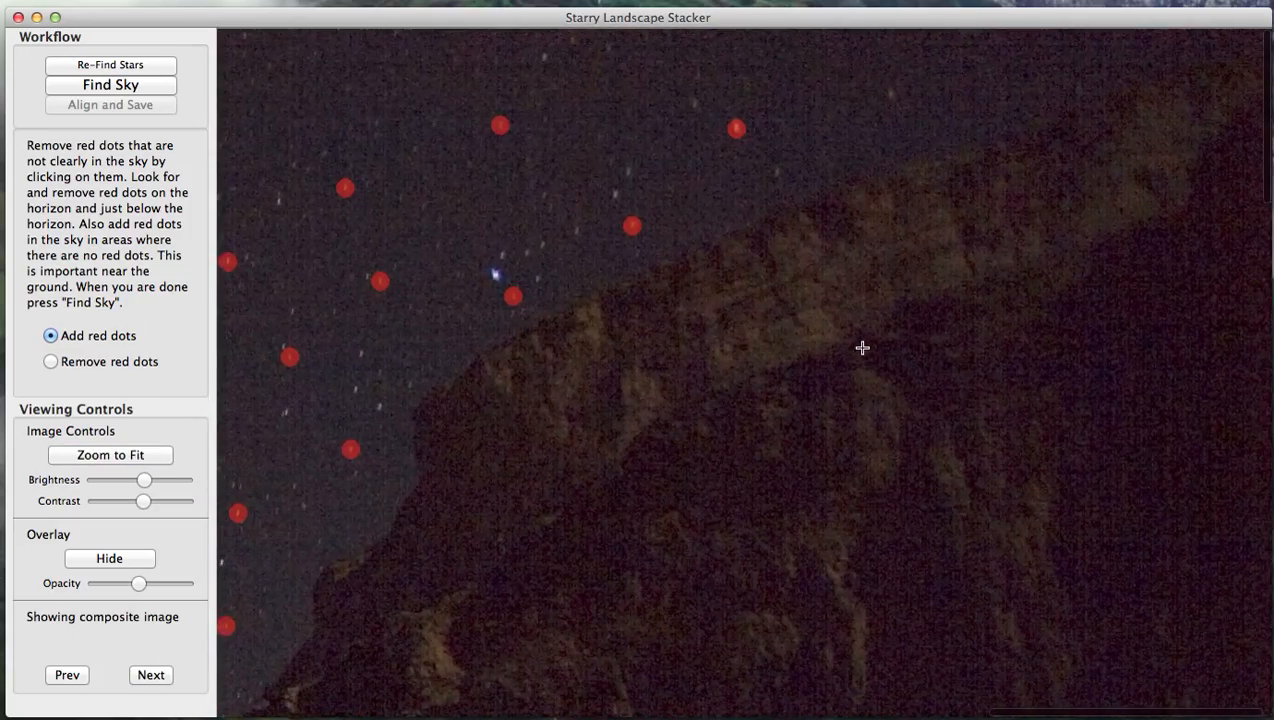
{"action": "scroll", "coordinate": [863, 347], "scroll_direction": "left", "scroll_amount": 3}
{"action": "scroll", "coordinate": [862, 347], "scroll_direction": "left", "scroll_amount": 1}
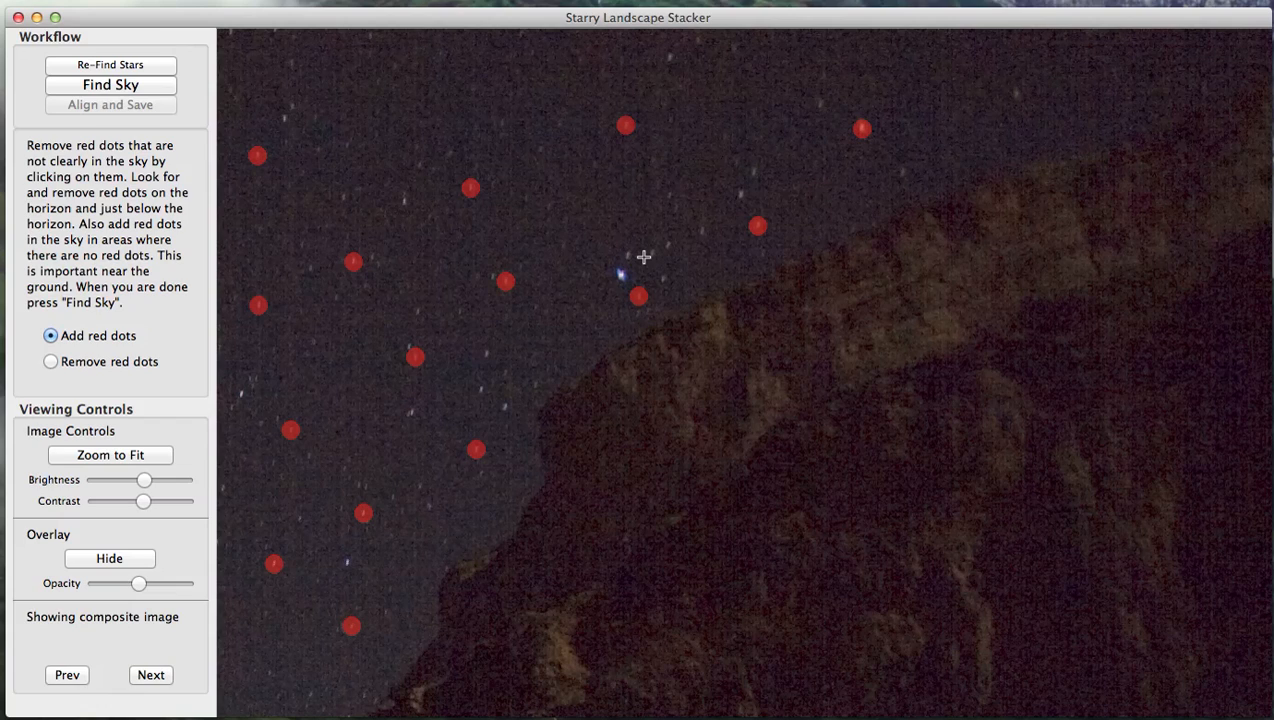
{"action": "key", "text": "Left"}
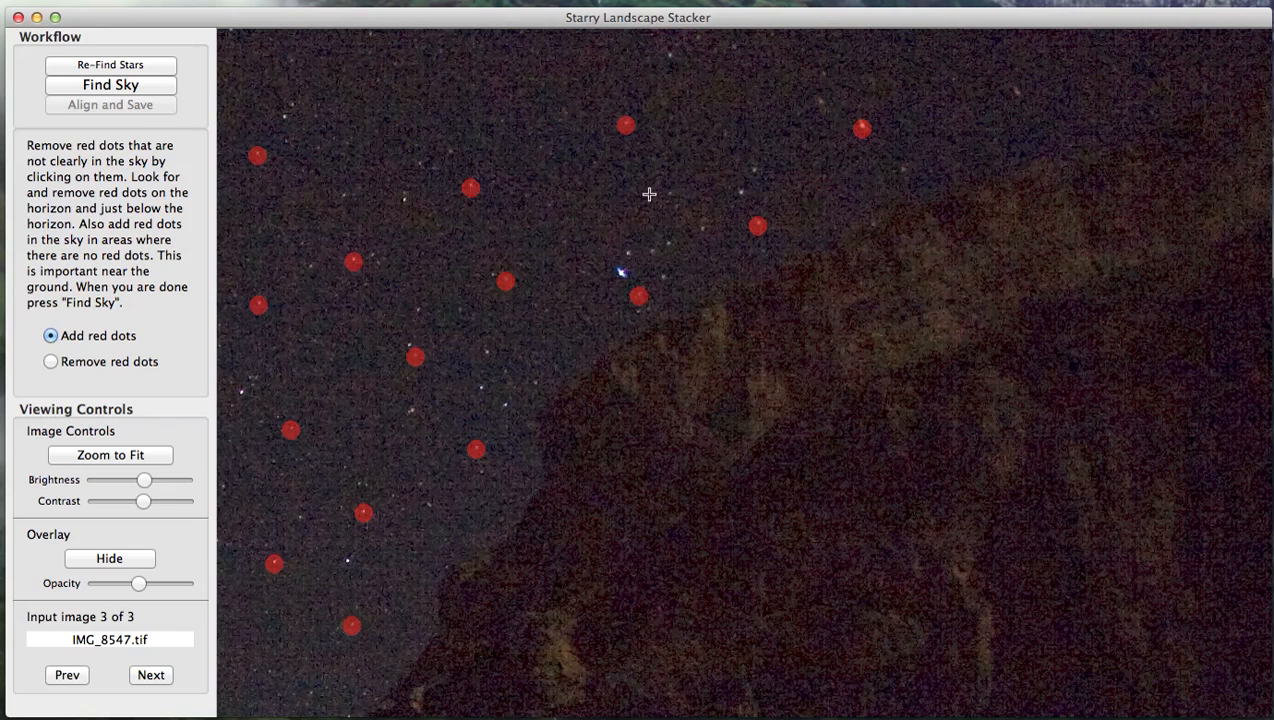
{"action": "key", "text": "Right"}
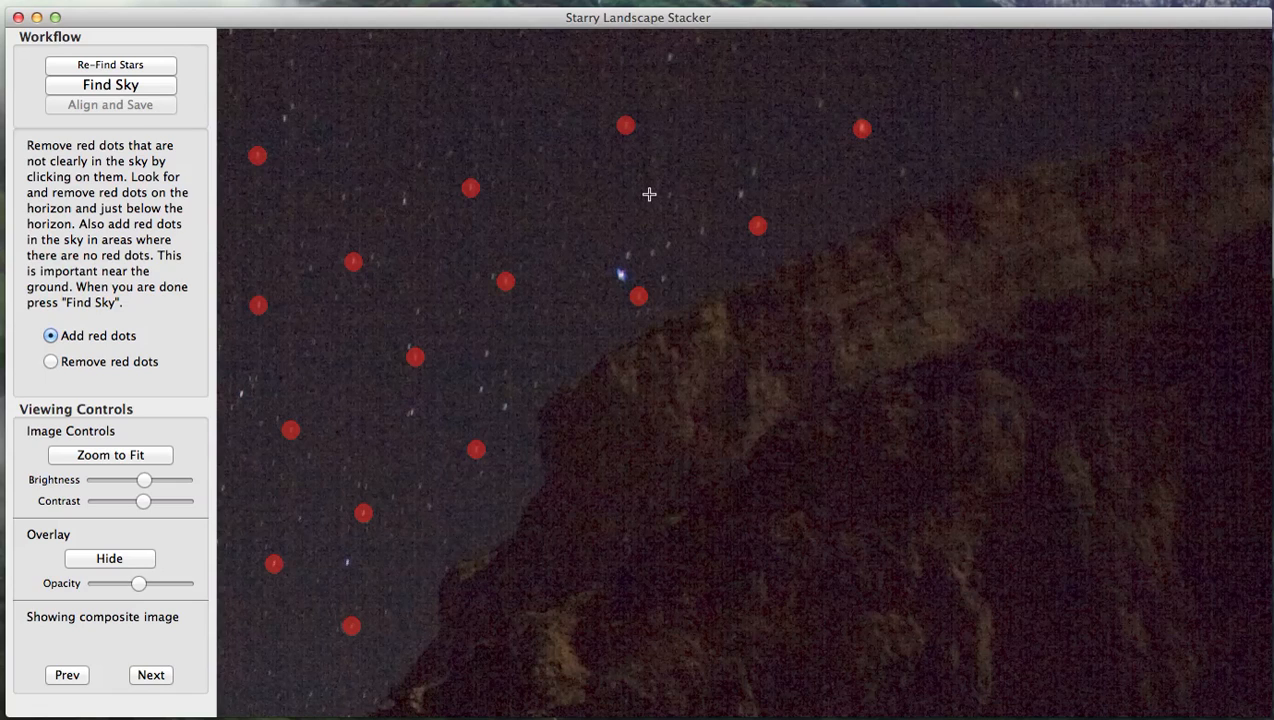
{"action": "key", "text": "space"}
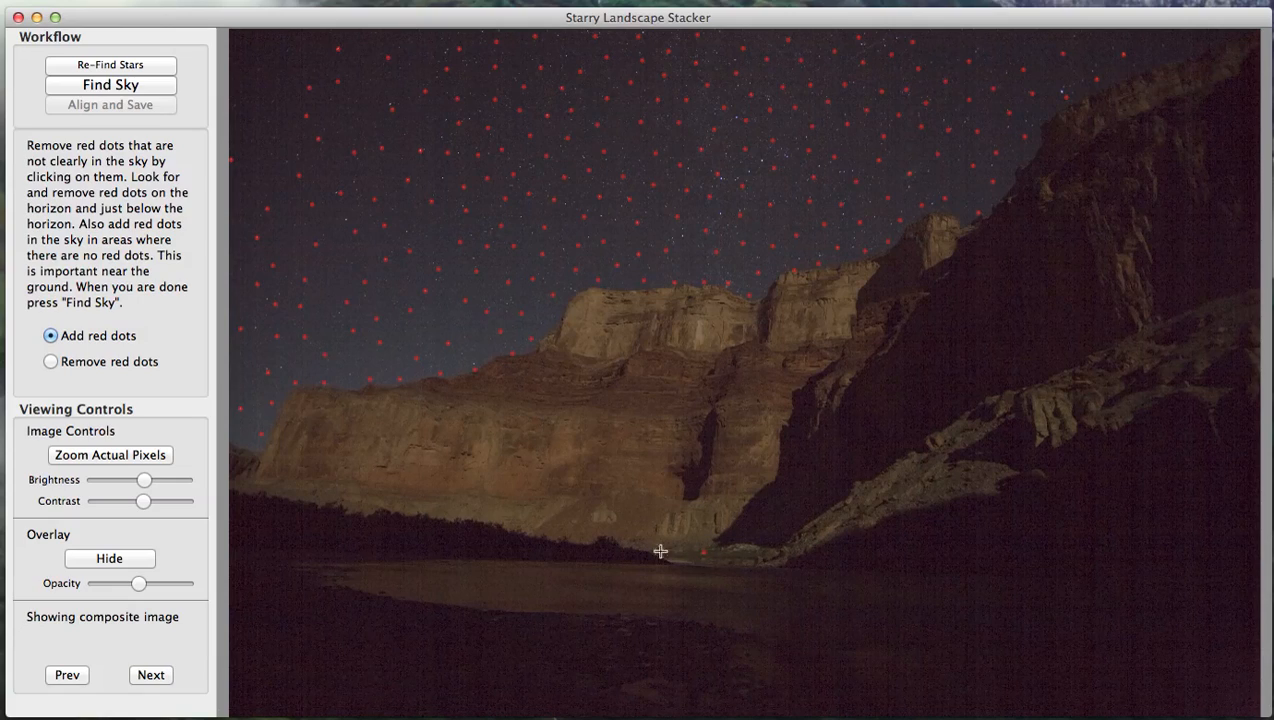
Correct the red dots along the cliff horizon so they mark only sky, and run Find Sky
{"action": "left_click", "coordinate": [50, 361]}
{"action": "key", "text": "alt"}
{"action": "left_click_drag", "start_coordinate": [350, 378], "coordinate": [499, 349]}
{"action": "mouse_move", "coordinate": [987, 190]}
{"action": "left_mouse_down"}
{"action": "mouse_move", "coordinate": [1049, 101]}
{"action": "mouse_move", "coordinate": [1189, 37]}
{"action": "left_mouse_up"}
{"action": "left_click_drag", "start_coordinate": [542, 323], "coordinate": [559, 292]}
{"action": "left_click", "coordinate": [108, 88]}
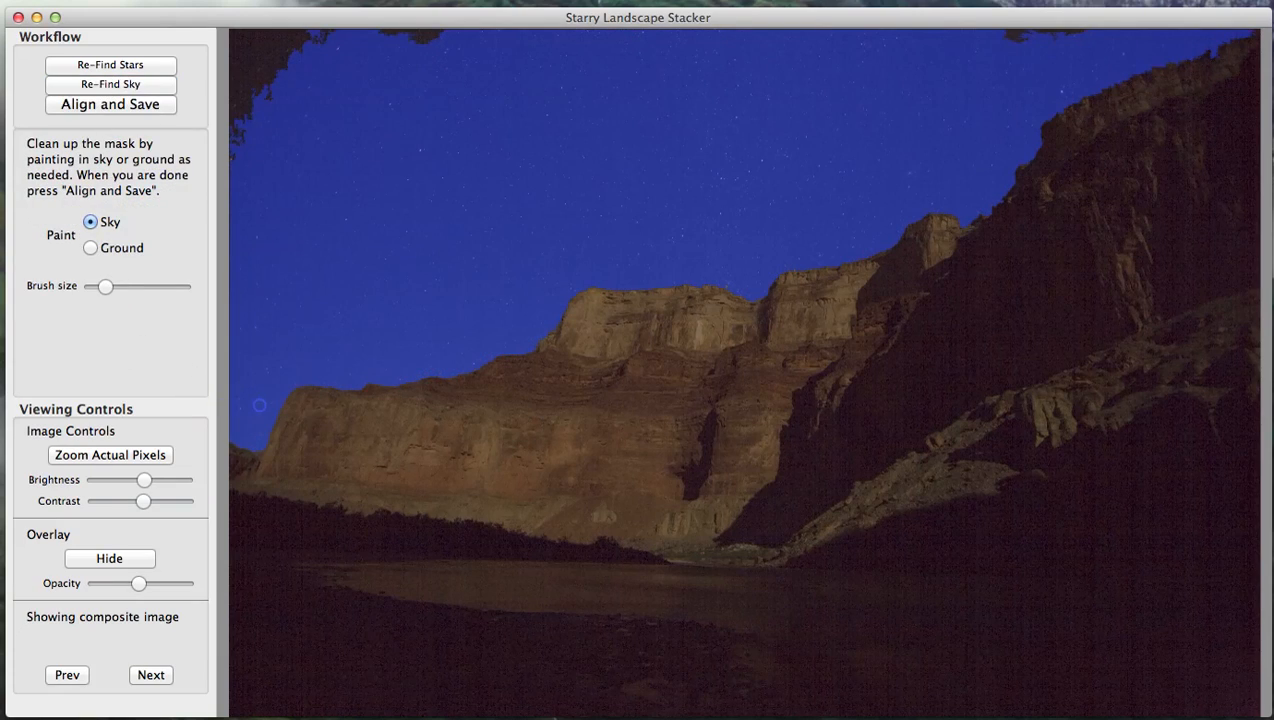
Examine the sky mask's edge at actual pixels along the horizon, from the low cliffs to the tall dark cliff
{"action": "key", "text": "z"}
{"action": "scroll", "coordinate": [329, 430], "scroll_direction": "left", "scroll_amount": 5}
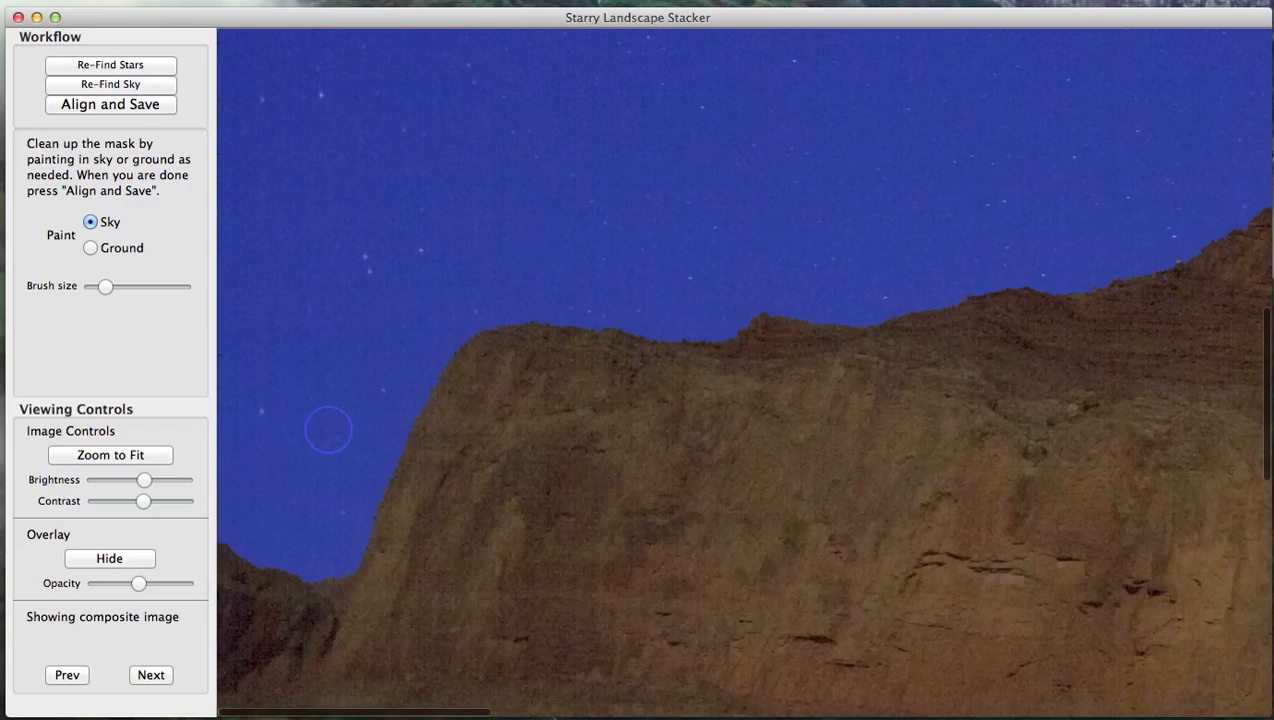
{"action": "scroll", "coordinate": [329, 430], "scroll_direction": "right", "scroll_amount": 10}
{"action": "scroll", "coordinate": [329, 430], "scroll_direction": "up", "scroll_amount": 4}
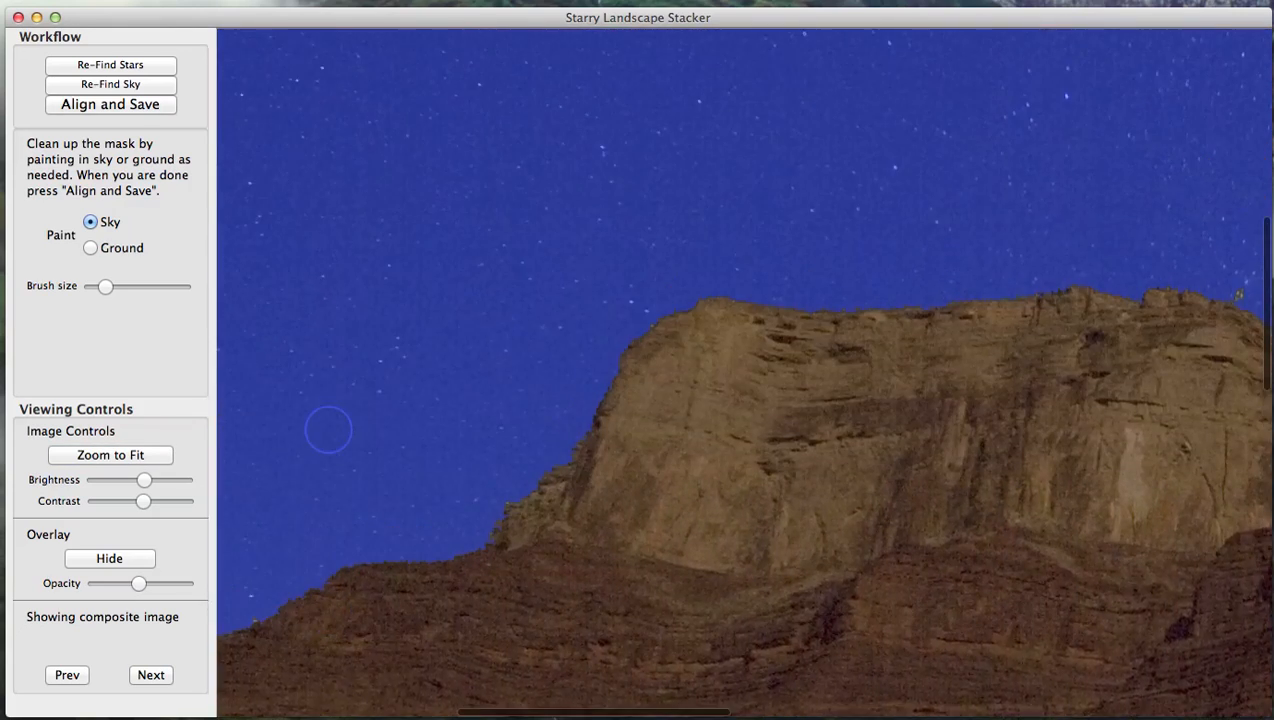
{"action": "scroll", "coordinate": [682, 369], "scroll_direction": "right", "scroll_amount": 8}
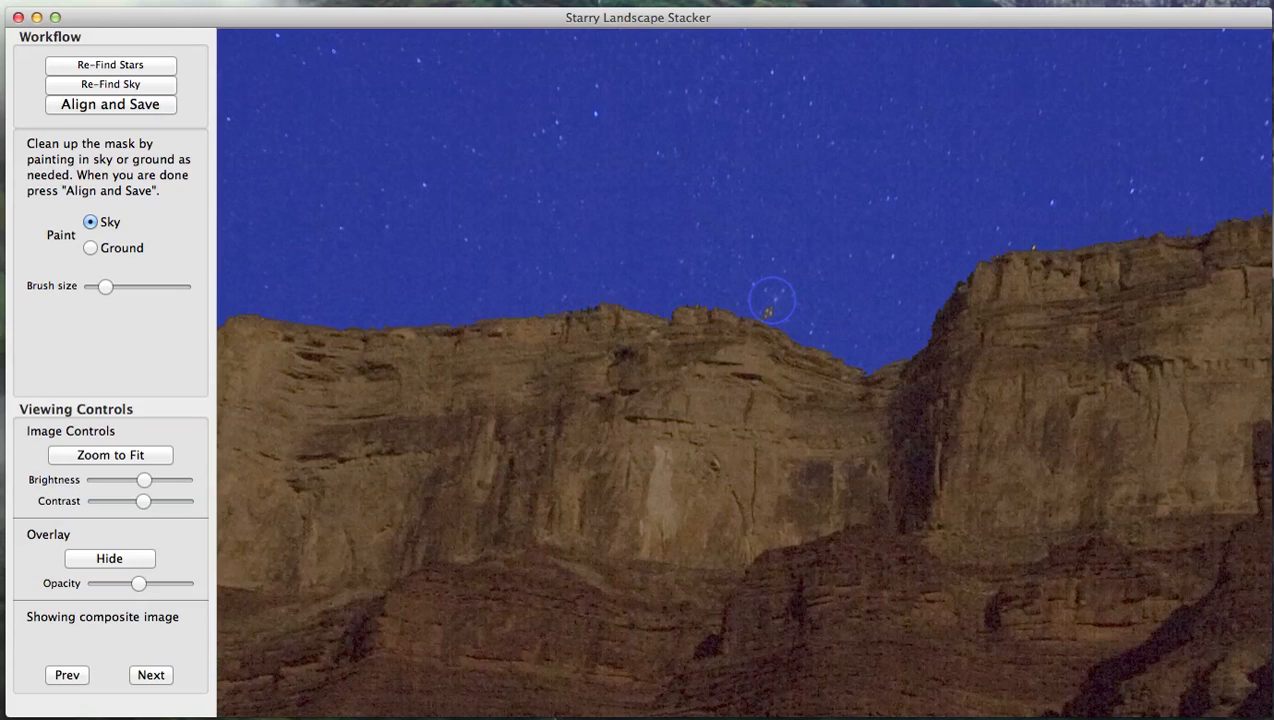
{"action": "scroll", "coordinate": [873, 390], "scroll_direction": "right", "scroll_amount": 8}
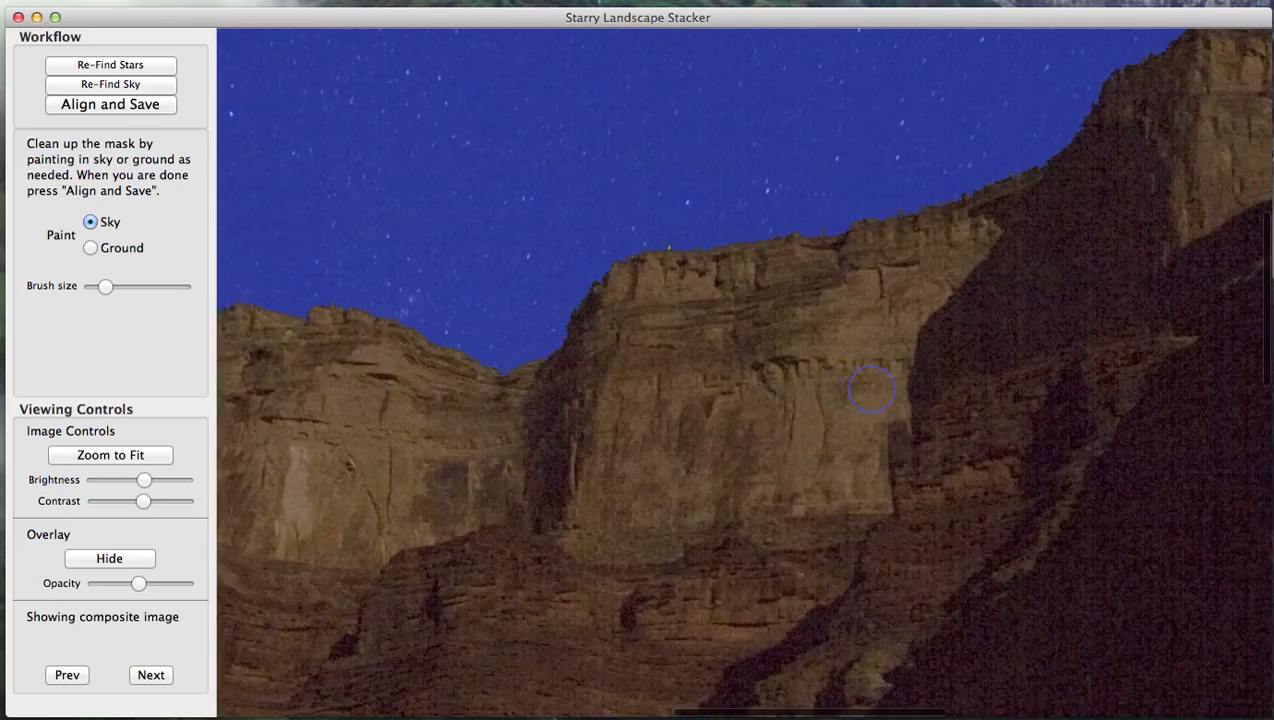
{"action": "scroll", "coordinate": [873, 390], "scroll_direction": "up", "scroll_amount": 1}
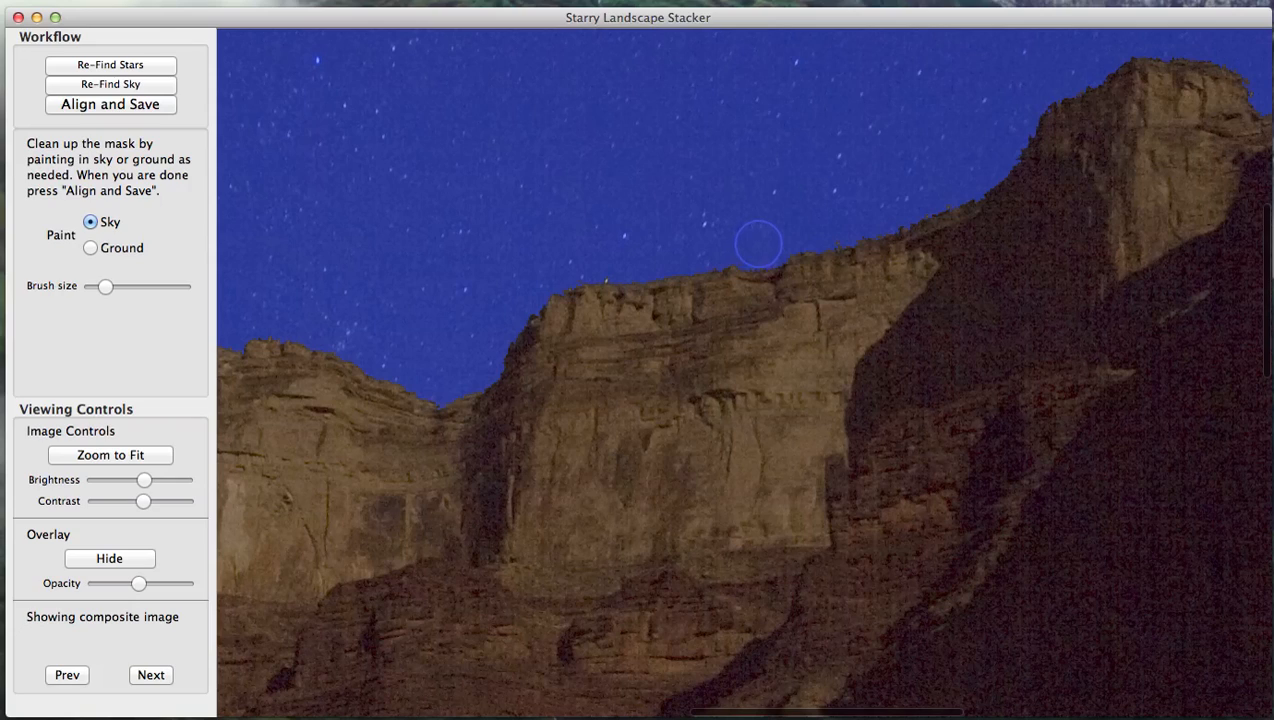
{"action": "scroll", "coordinate": [901, 384], "scroll_direction": "right", "scroll_amount": 8}
{"action": "scroll", "coordinate": [903, 388], "scroll_direction": "up", "scroll_amount": 5}
{"action": "scroll", "coordinate": [903, 388], "scroll_direction": "right", "scroll_amount": 4}
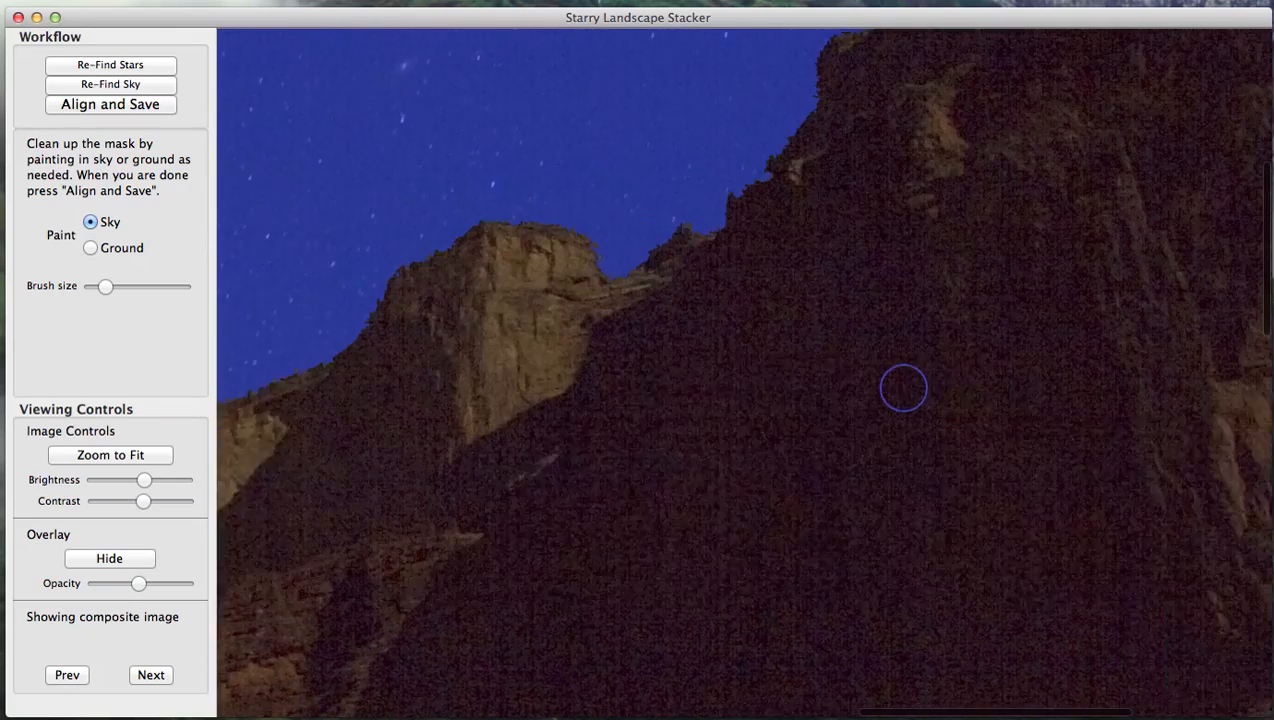
{"action": "scroll", "coordinate": [903, 388], "scroll_direction": "up", "scroll_amount": 2}
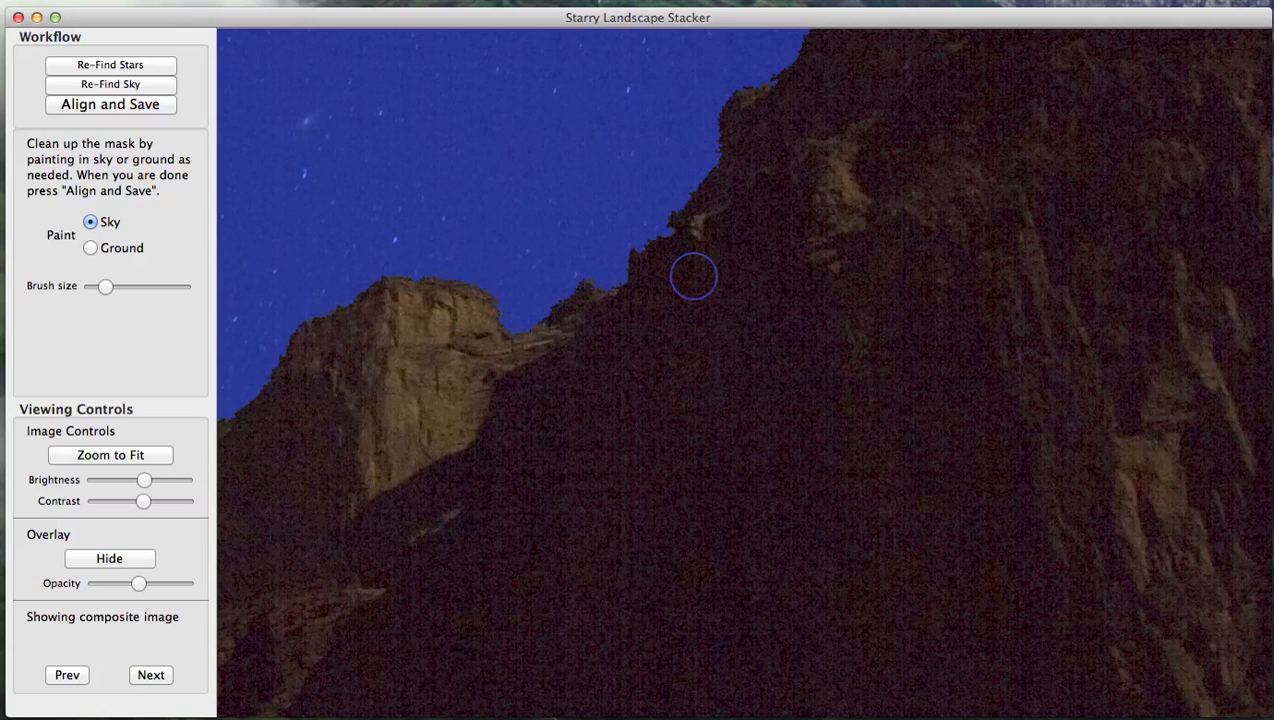
Set mask painting to ground, and compare the mask with the bare image along the dark cliff's edge
{"action": "key", "text": "x"}
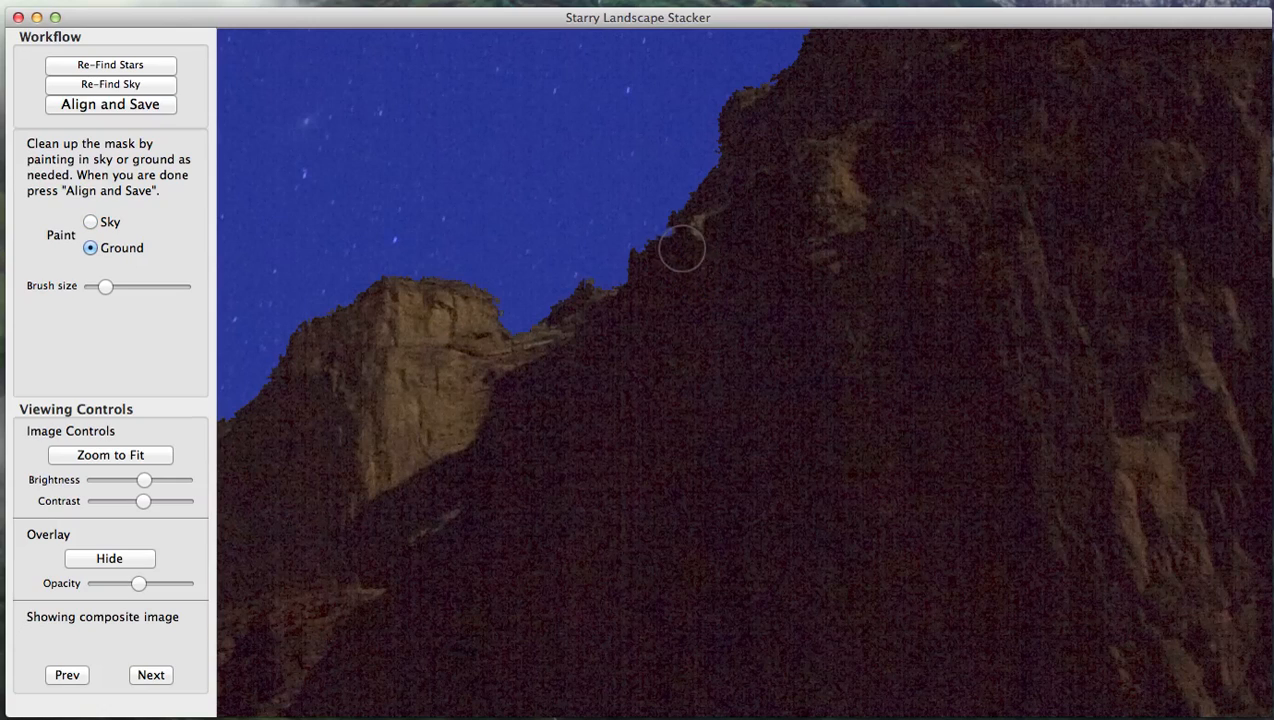
{"action": "key", "text": "h"}
{"action": "key", "text": "h"}
{"action": "key", "text": "h"}
{"action": "key", "text": "h"}
{"action": "key", "text": "h"}
{"action": "key", "text": "h"}
{"action": "key", "text": "h"}
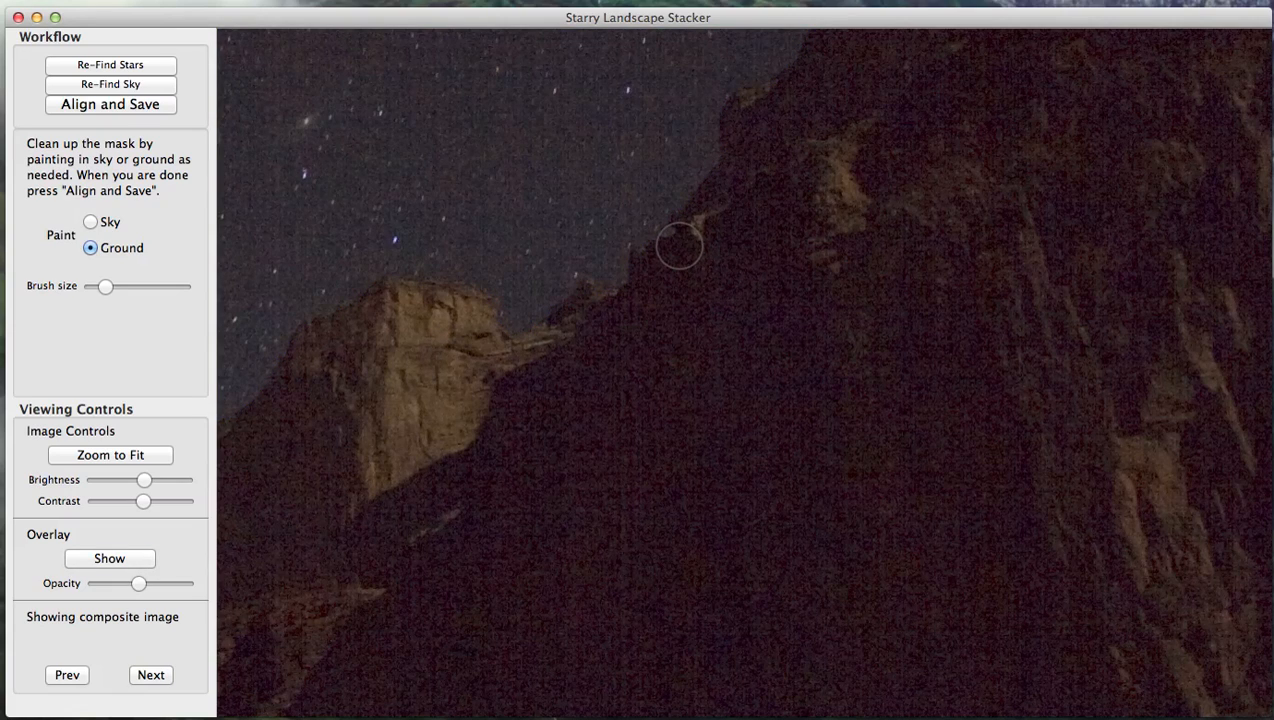
{"action": "key", "text": "h"}
{"action": "key", "text": "h"}
{"action": "key", "text": "h"}
{"action": "key", "text": "h"}
{"action": "key", "text": "h"}
{"action": "key", "text": "h"}
{"action": "key", "text": "h"}
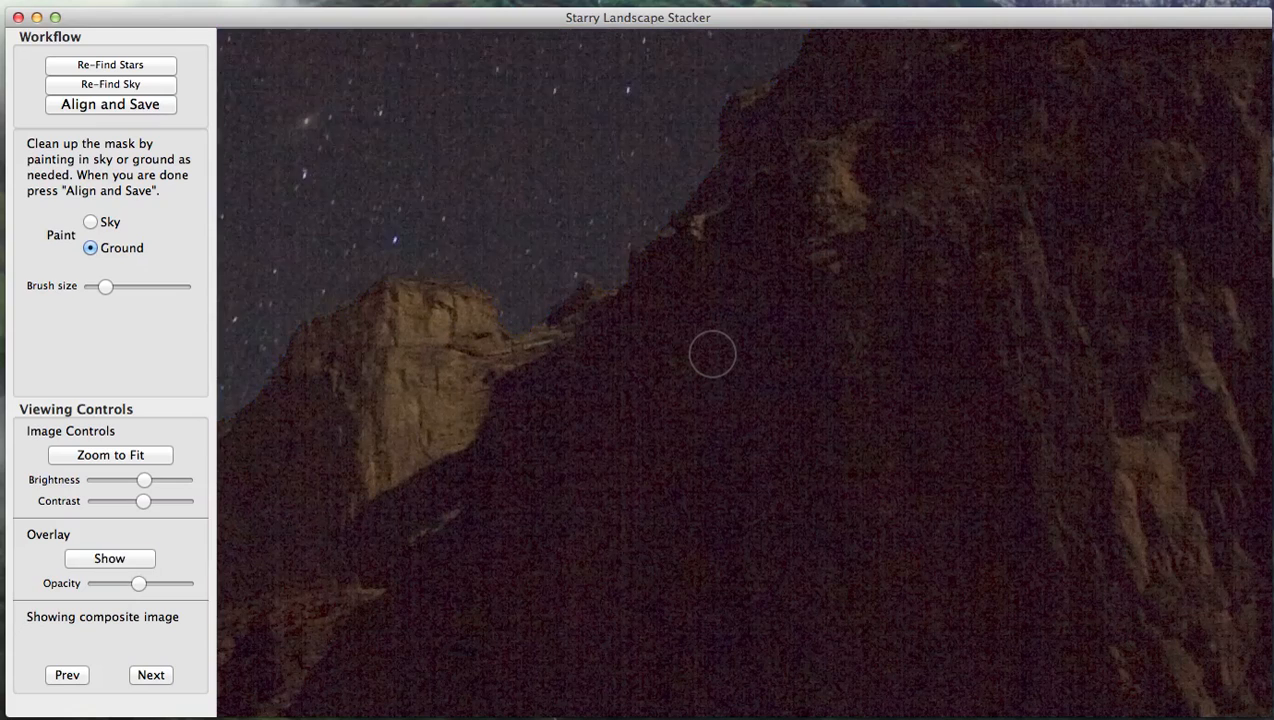
{"action": "key", "text": "h"}
{"action": "key", "text": "h"}
{"action": "key", "text": "h"}
{"action": "key", "text": "h"}
{"action": "key", "text": "h"}
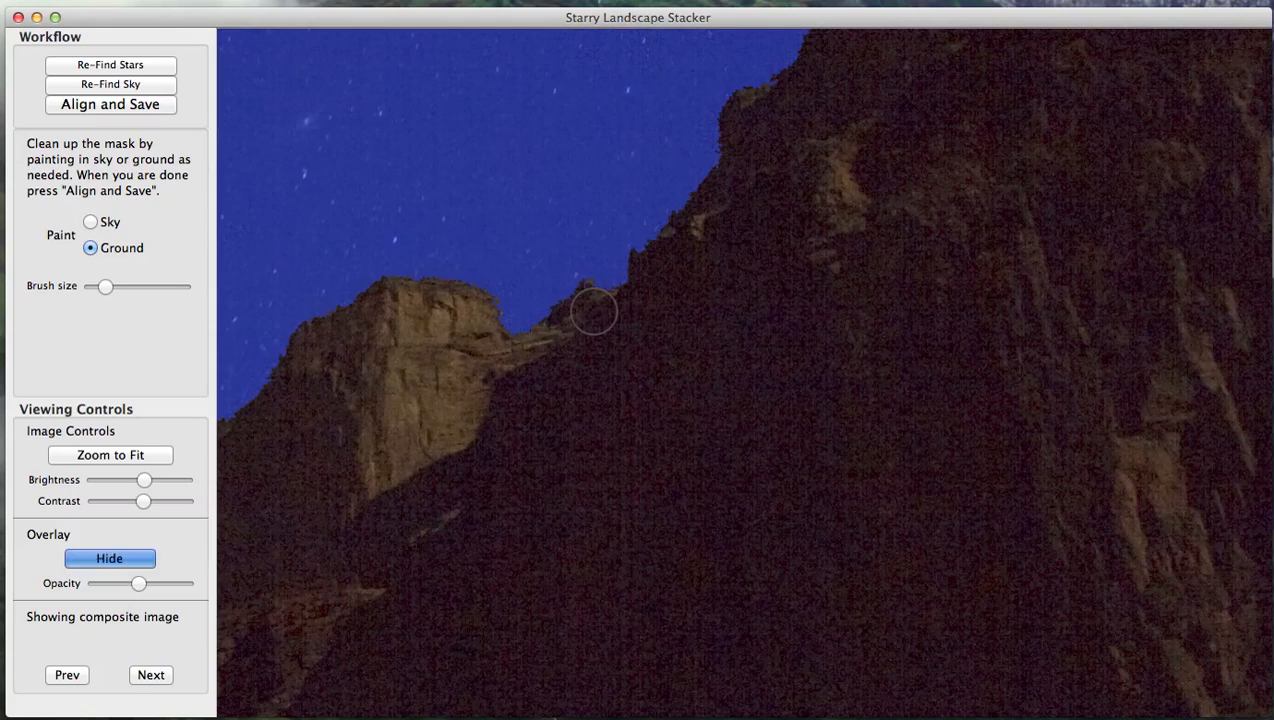
Shrink the ground brush to a fine size while comparing the mask with the bare image near the rock notch
{"action": "key", "text": "["}
{"action": "key", "text": "["}
{"action": "key", "text": "["}
{"action": "key", "text": "["}
{"action": "key", "text": "["}
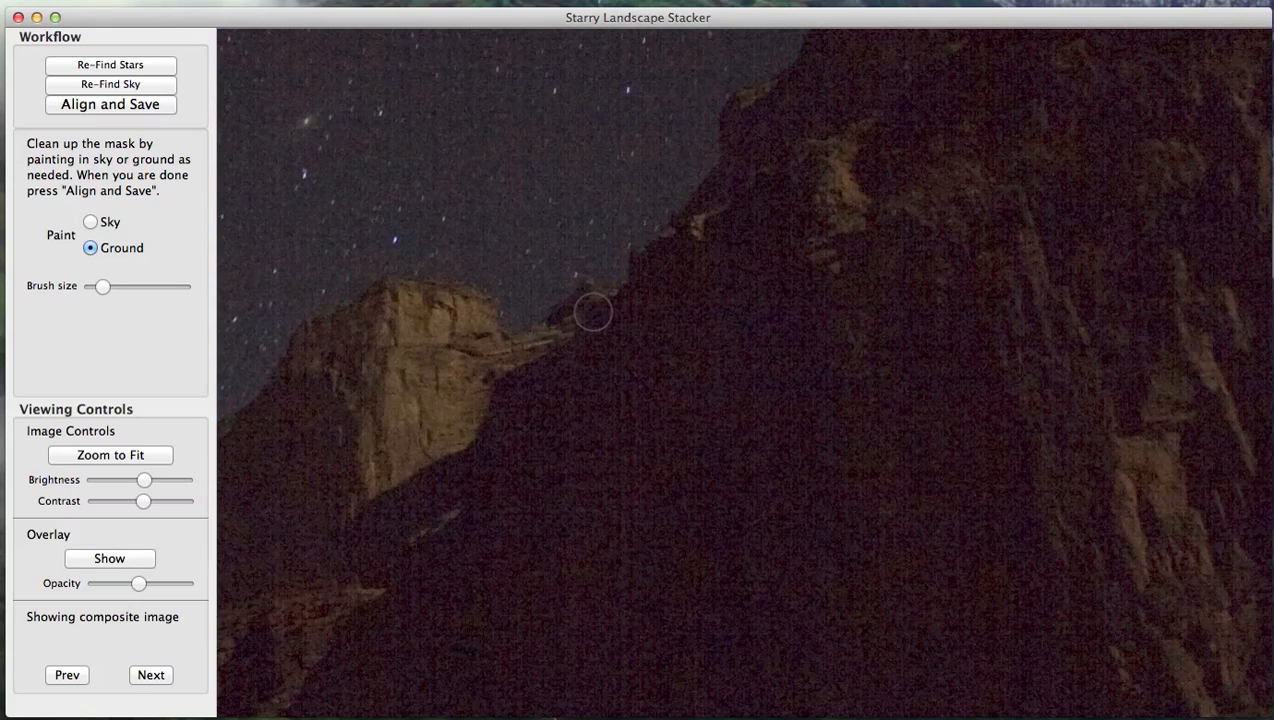
{"action": "key", "text": "["}
{"action": "key", "text": "["}
{"action": "key", "text": "h"}
{"action": "key", "text": "h"}
{"action": "key", "text": "h"}
{"action": "key", "text": "h"}
{"action": "key", "text": "h"}
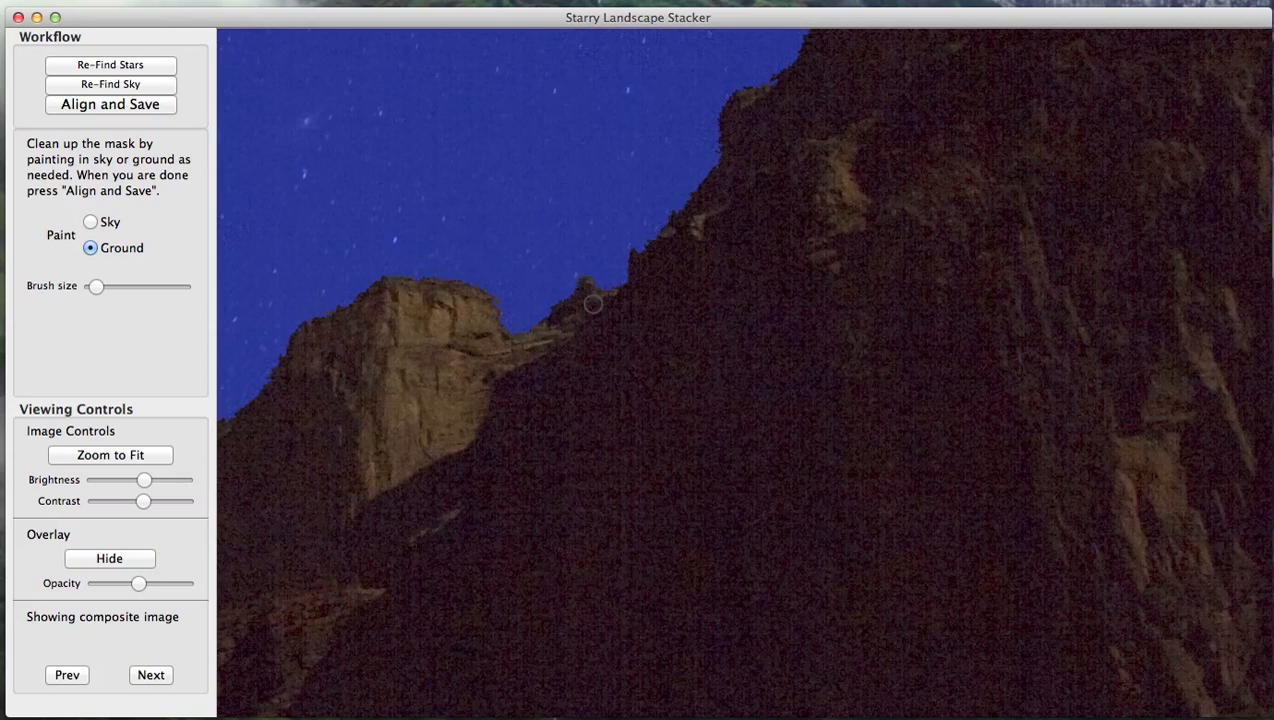
{"action": "key", "text": "["}
{"action": "key", "text": "["}
{"action": "key", "text": "["}
Enlarge the ground brush and paint ground along the ragged upper edge of the tall dark cliff
{"action": "scroll", "coordinate": [642, 355], "scroll_direction": "right", "scroll_amount": 3}
{"action": "scroll", "coordinate": [642, 355], "scroll_direction": "up", "scroll_amount": 10}
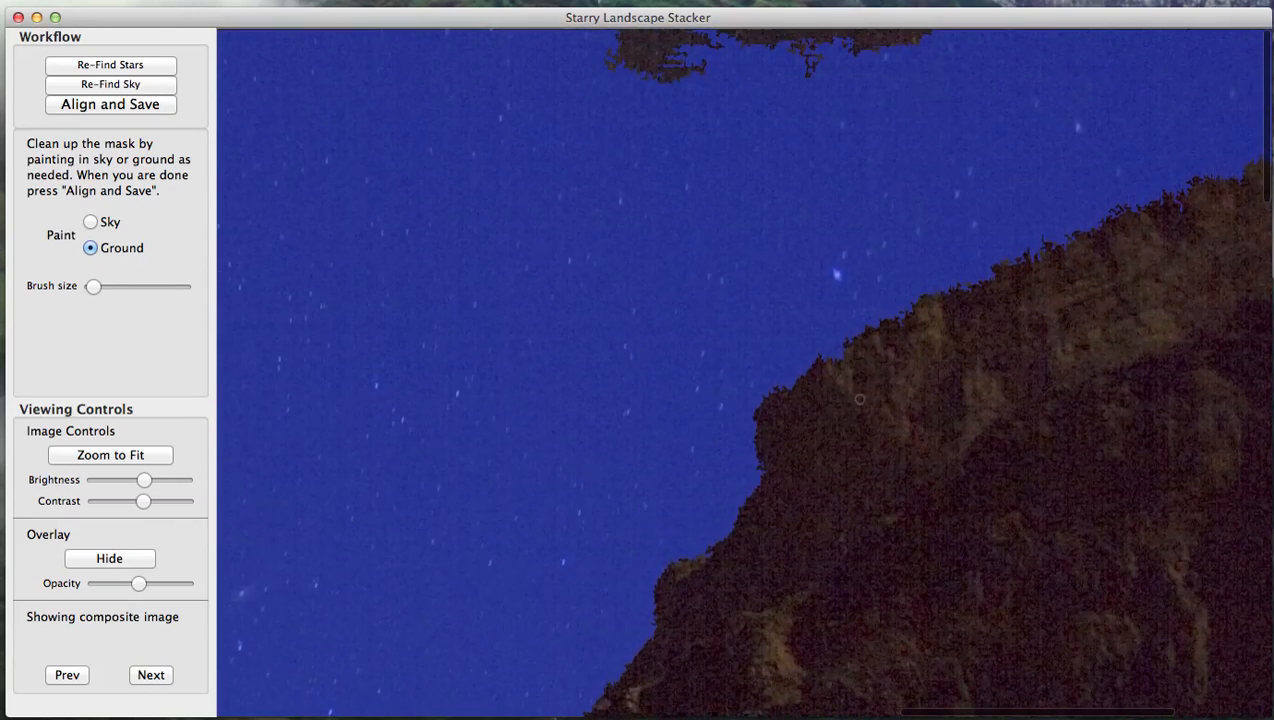
{"action": "scroll", "coordinate": [856, 398], "scroll_direction": "right", "scroll_amount": 5}
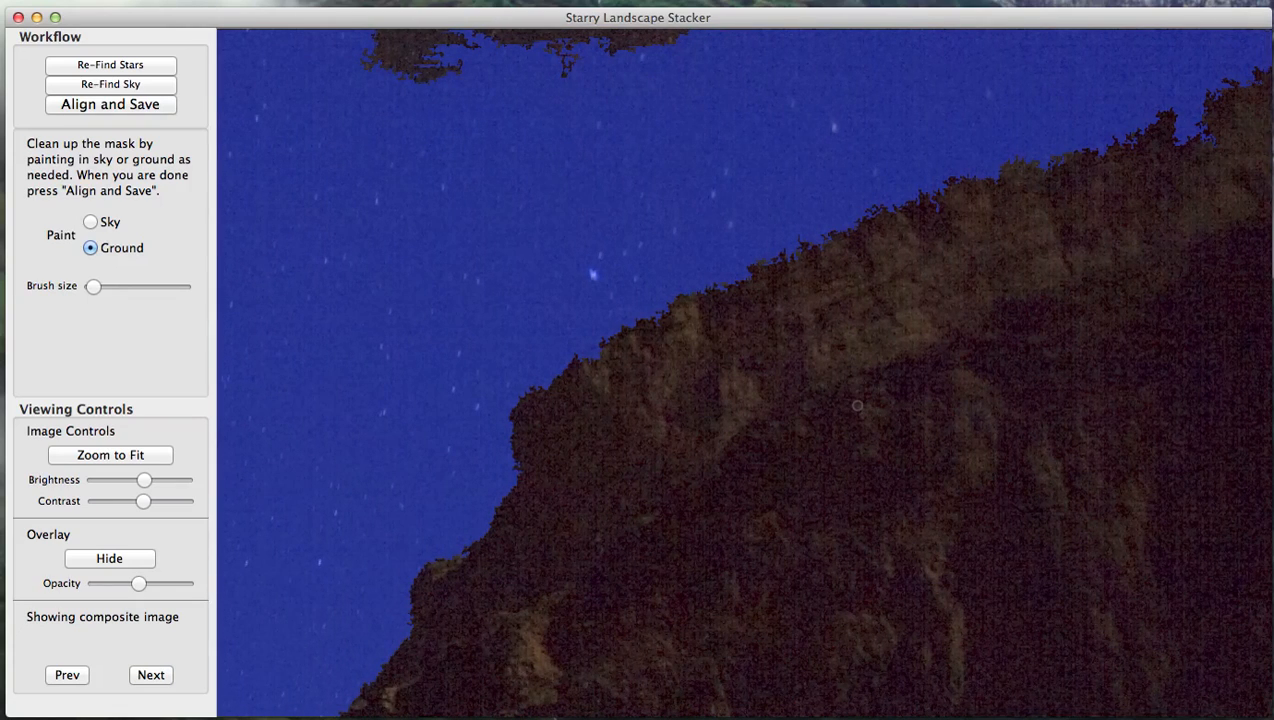
{"action": "key", "text": "]"}
{"action": "key", "text": "]"}
{"action": "key", "text": "]"}
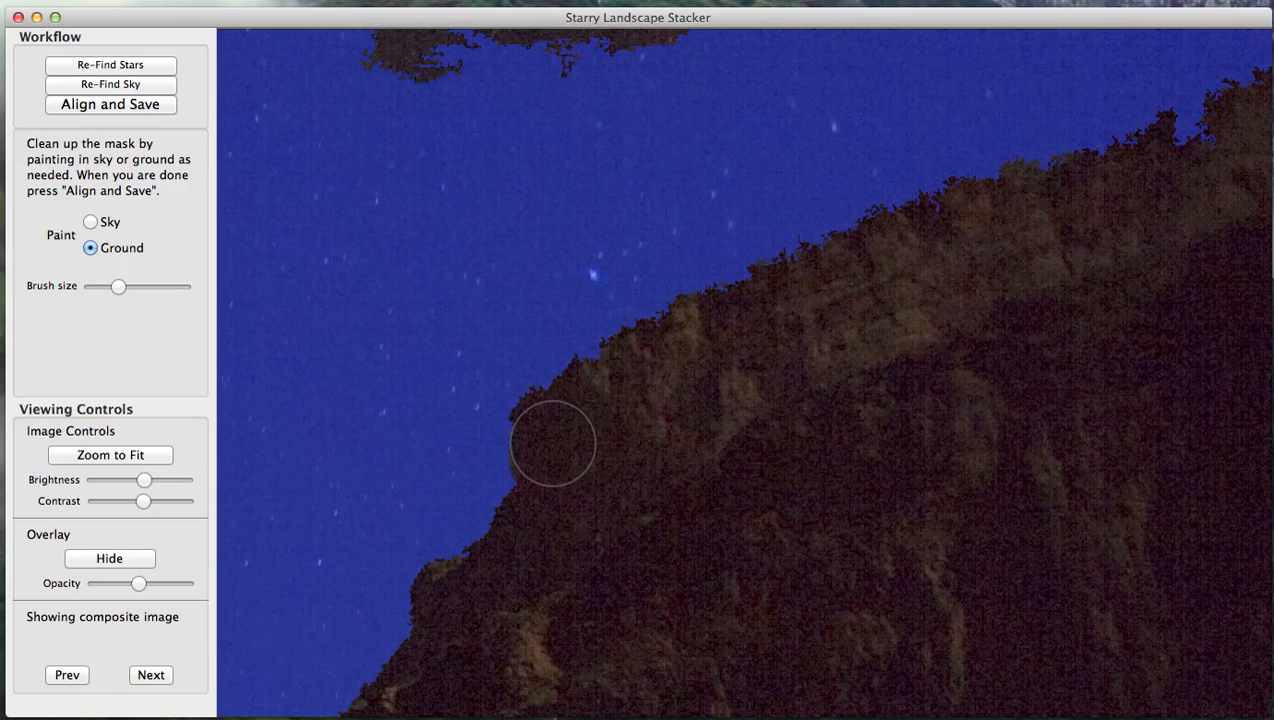
{"action": "mouse_move", "coordinate": [547, 427]}
{"action": "left_mouse_down"}
{"action": "mouse_move", "coordinate": [592, 384]}
{"action": "mouse_move", "coordinate": [683, 336]}
{"action": "mouse_move", "coordinate": [743, 325]}
{"action": "mouse_move", "coordinate": [813, 264]}
{"action": "mouse_move", "coordinate": [955, 205]}
{"action": "mouse_move", "coordinate": [1109, 176]}
{"action": "mouse_move", "coordinate": [1203, 139]}
{"action": "left_mouse_up"}
Switch mask painting from ground to sky
{"action": "scroll", "coordinate": [740, 320], "scroll_direction": "right", "scroll_amount": 2}
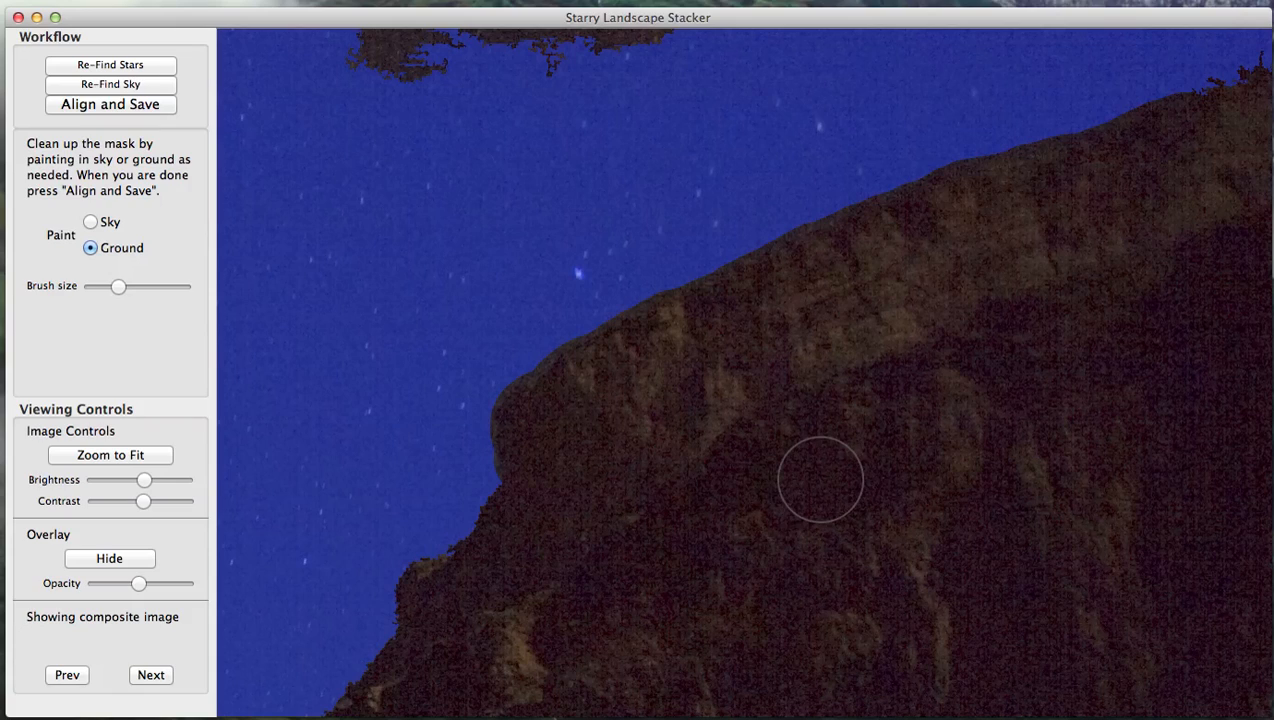
{"action": "key", "text": "x"}
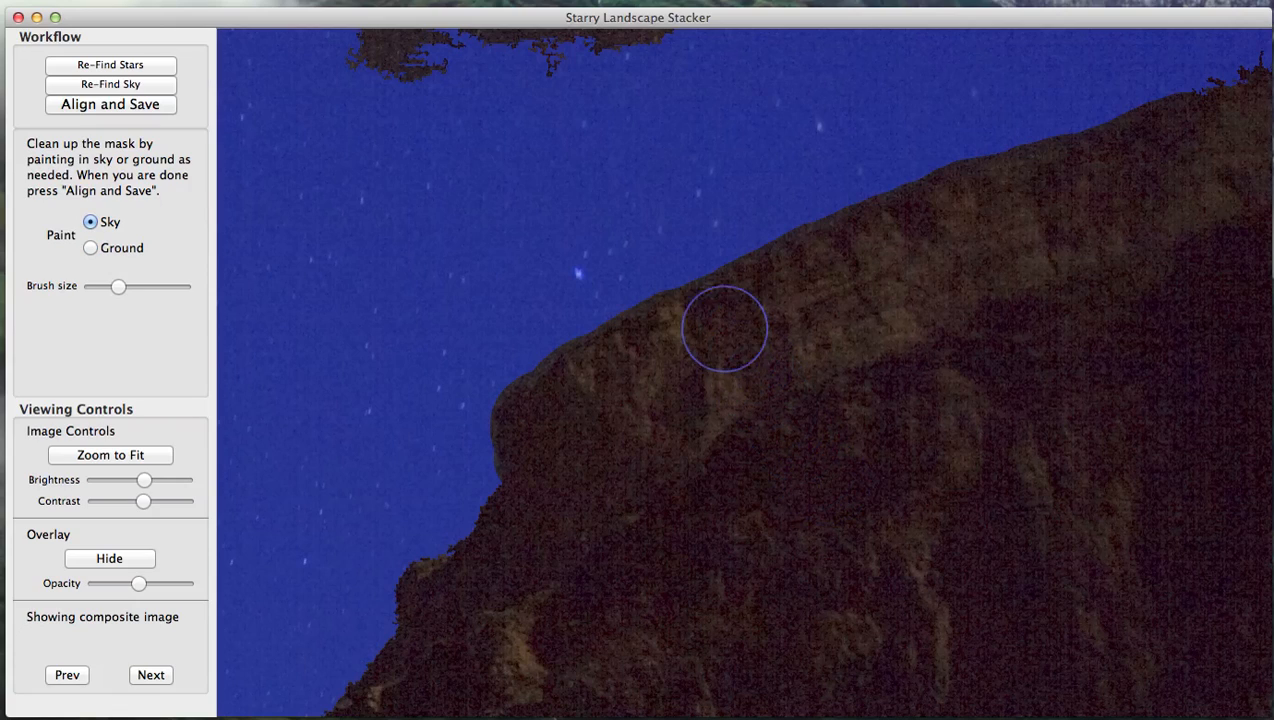
Try painting sky over part of the tall dark cliff's upper edge, and undo the stroke
{"action": "left_click", "coordinate": [632, 306]}
{"action": "mouse_move", "coordinate": [632, 306]}
{"action": "left_mouse_down"}
{"action": "mouse_move", "coordinate": [680, 361]}
{"action": "mouse_move", "coordinate": [709, 316]}
{"action": "mouse_move", "coordinate": [690, 280]}
{"action": "left_mouse_up"}
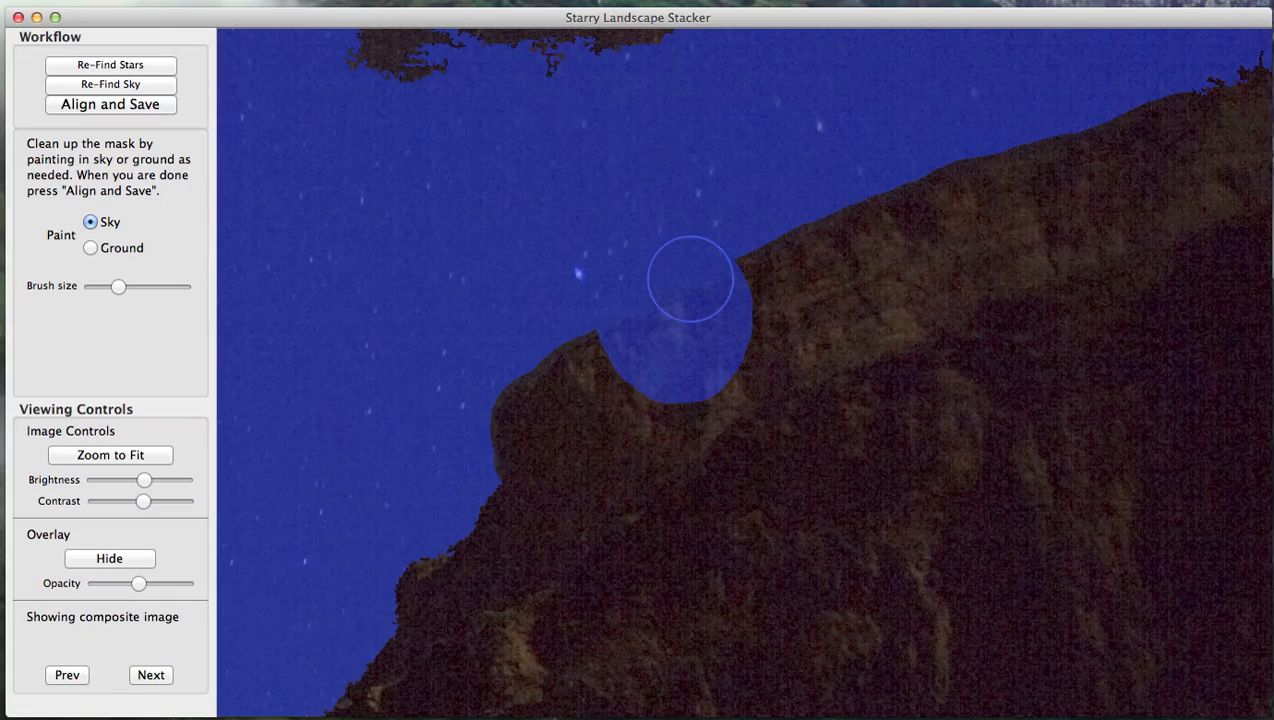
{"action": "key", "text": "super+z"}
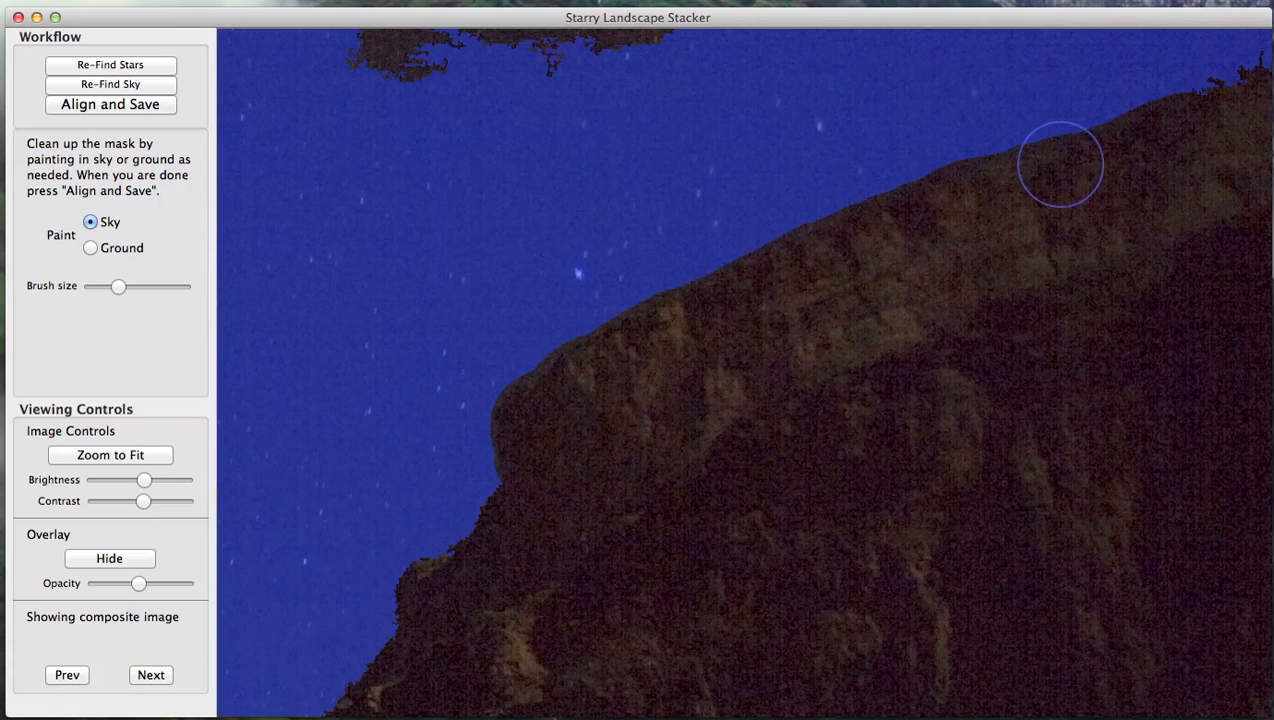
Paint sky over the unmasked patches along the image's upper edge with the largest brush, and raise the overlay to full opacity
{"action": "scroll", "coordinate": [1096, 120], "scroll_direction": "right", "scroll_amount": 3}
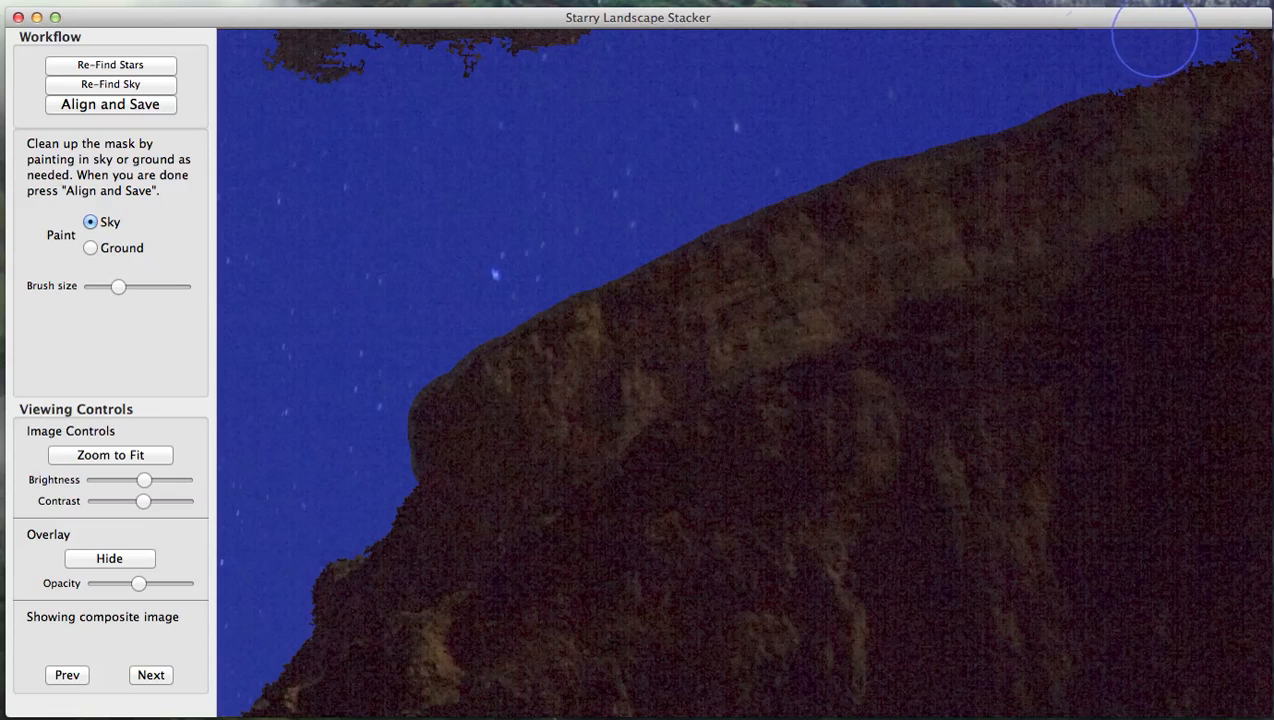
{"action": "key", "text": "bracketleft"}
{"action": "key", "text": "bracketleft"}
{"action": "key", "text": "bracketright"}
{"action": "key", "text": "bracketright"}
{"action": "key", "text": "bracketright"}
{"action": "key", "text": "bracketright"}
{"action": "key", "text": "bracketright"}
{"action": "key", "text": "bracketright"}
{"action": "key", "text": "bracketright"}
{"action": "key", "text": "bracketright"}
{"action": "key", "text": "bracketright"}
{"action": "key", "text": "bracketright"}
{"action": "key", "text": "bracketright"}
{"action": "key", "text": "bracketright"}
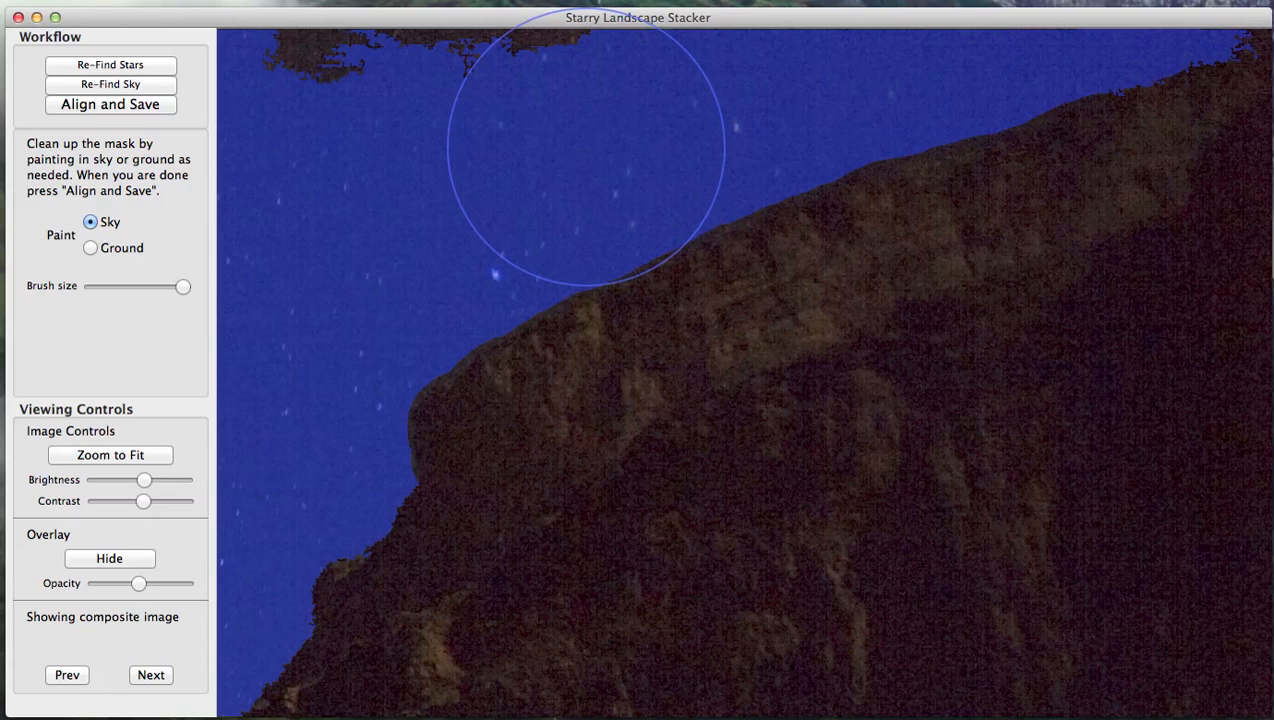
{"action": "key", "text": "z"}
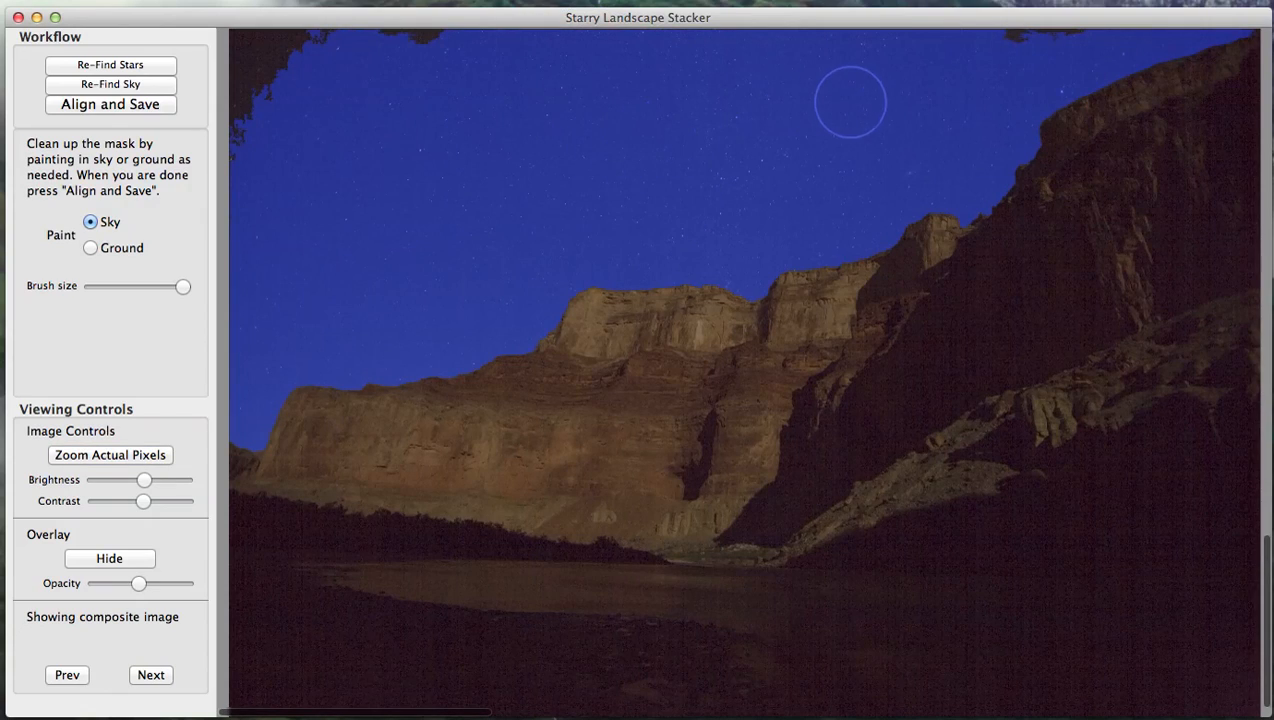
{"action": "mouse_move", "coordinate": [1112, 44]}
{"action": "left_mouse_down"}
{"action": "mouse_move", "coordinate": [249, 46]}
{"action": "mouse_move", "coordinate": [247, 159]}
{"action": "left_mouse_up"}
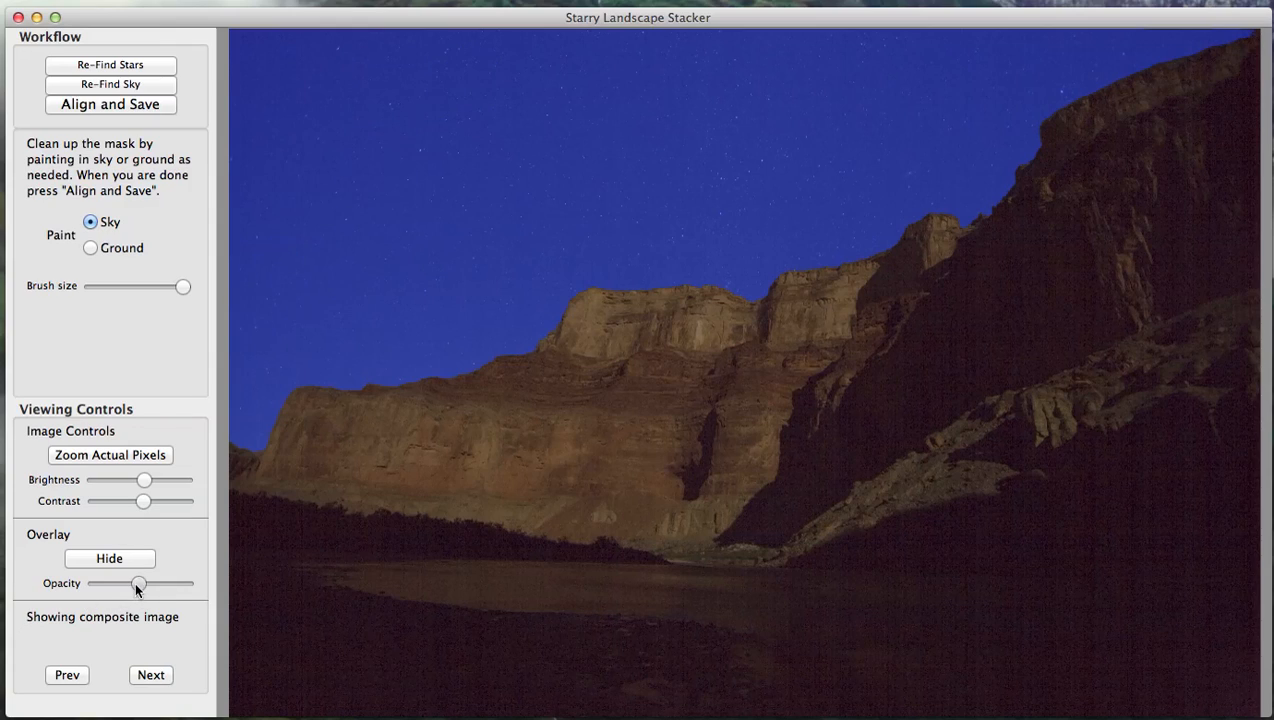
{"action": "left_click_drag", "start_coordinate": [136, 587], "coordinate": [186, 587]}
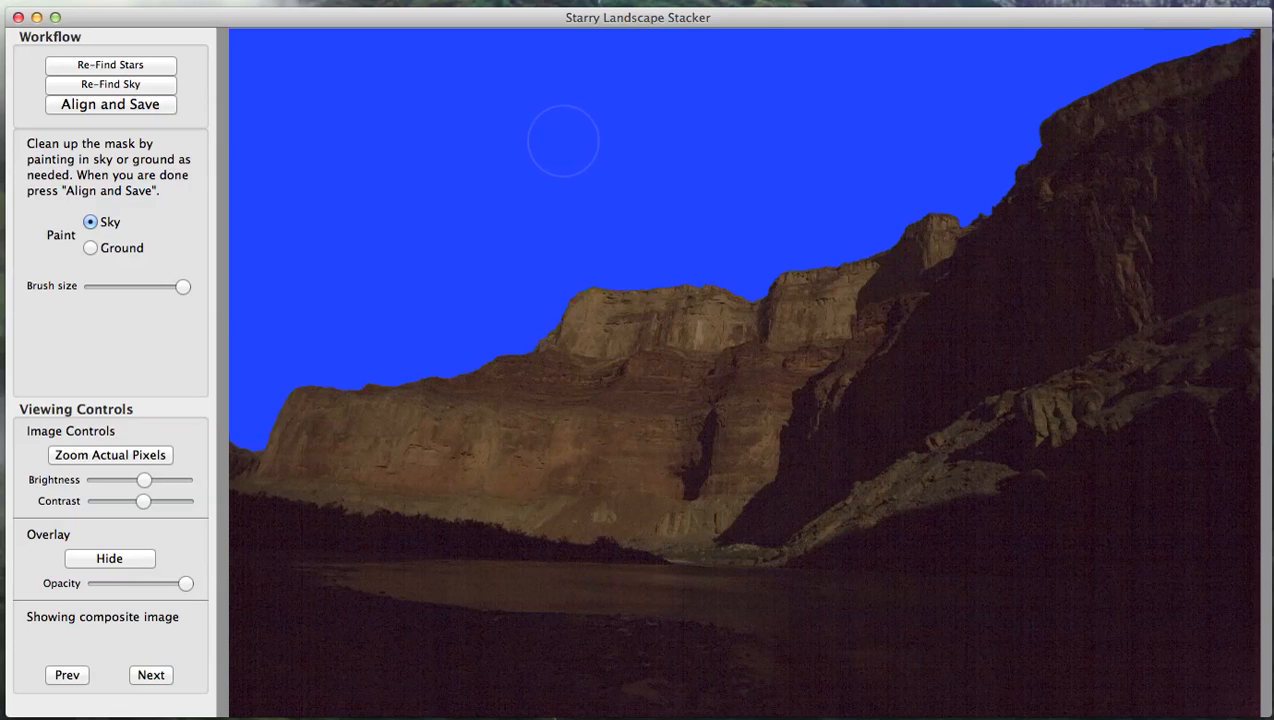
Align the images and save the composite as test.tif in the 8545 folder, including a copy with the sky mask
{"action": "left_click", "coordinate": [82, 105]}
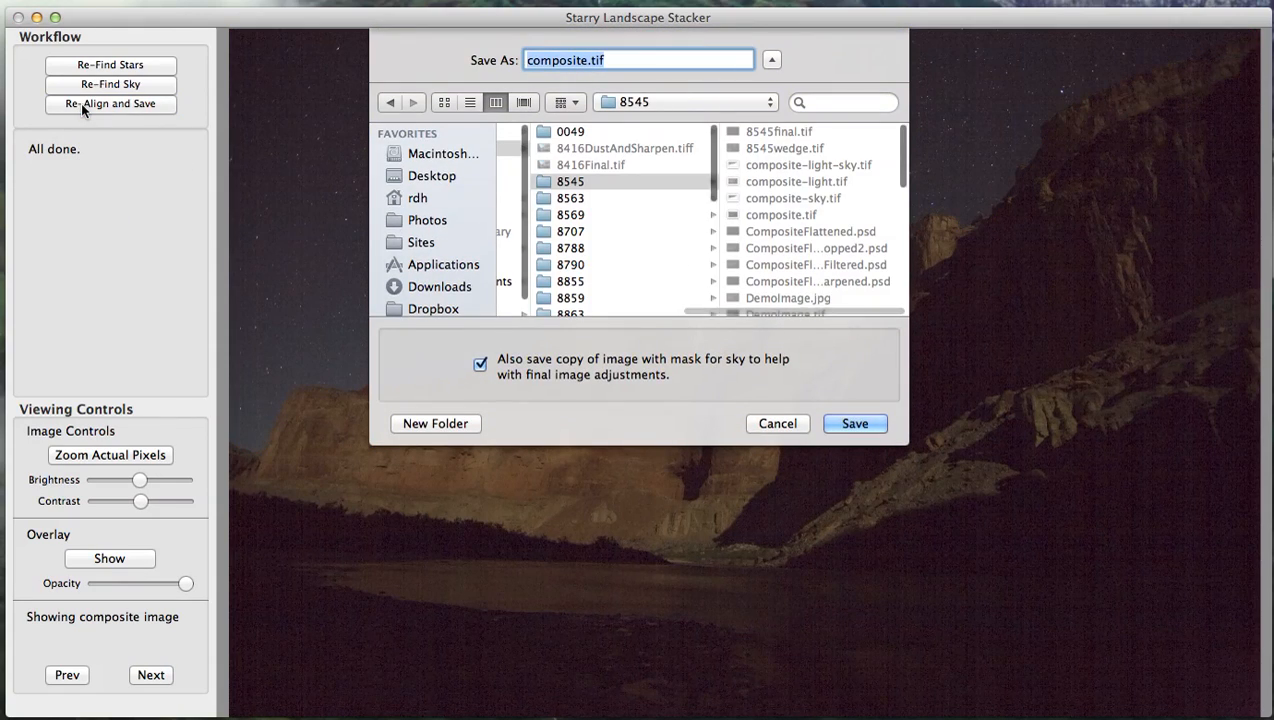
{"action": "double_click", "coordinate": [554, 62]}
{"action": "type", "text": "test"}
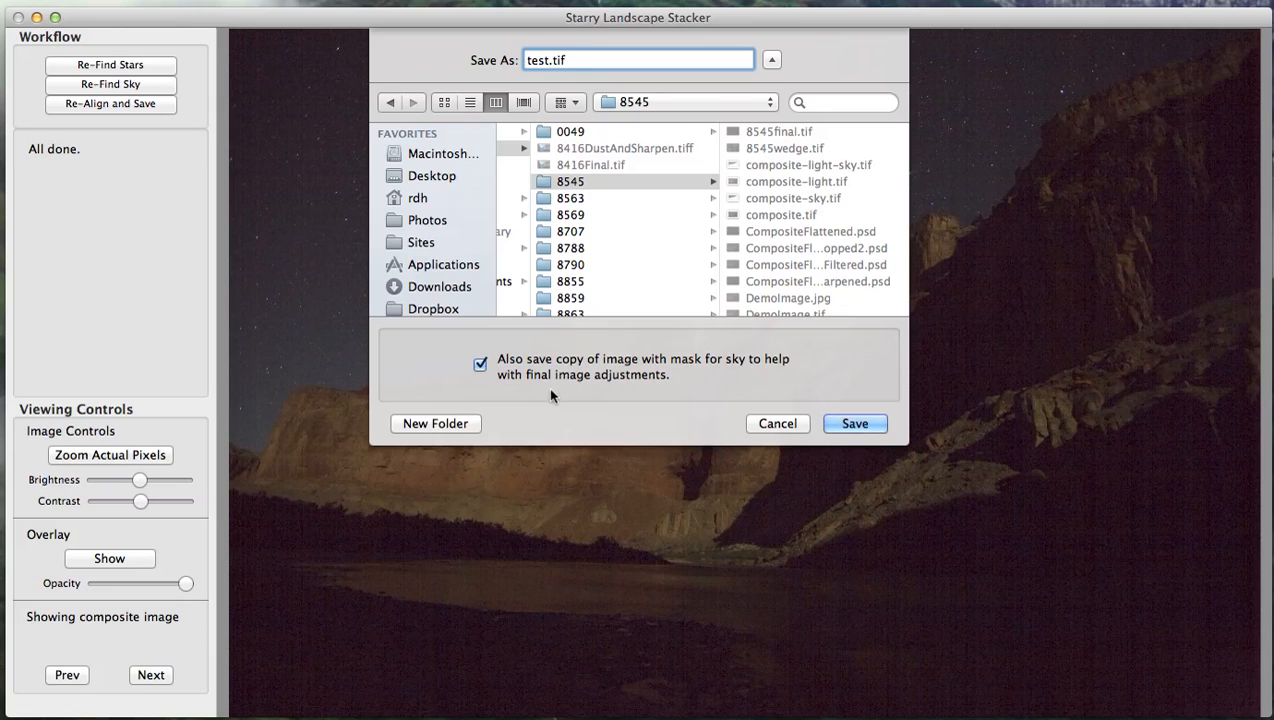
{"action": "left_click", "coordinate": [855, 425]}
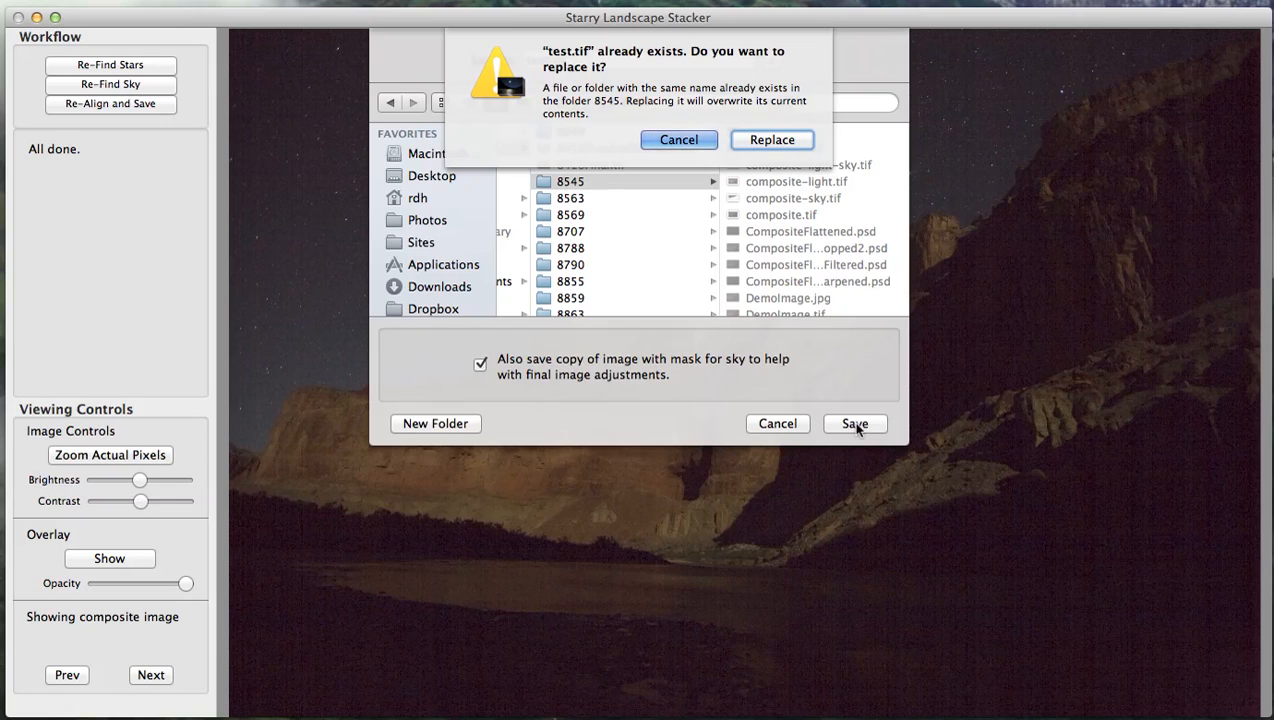
{"action": "key", "text": "Escape"}
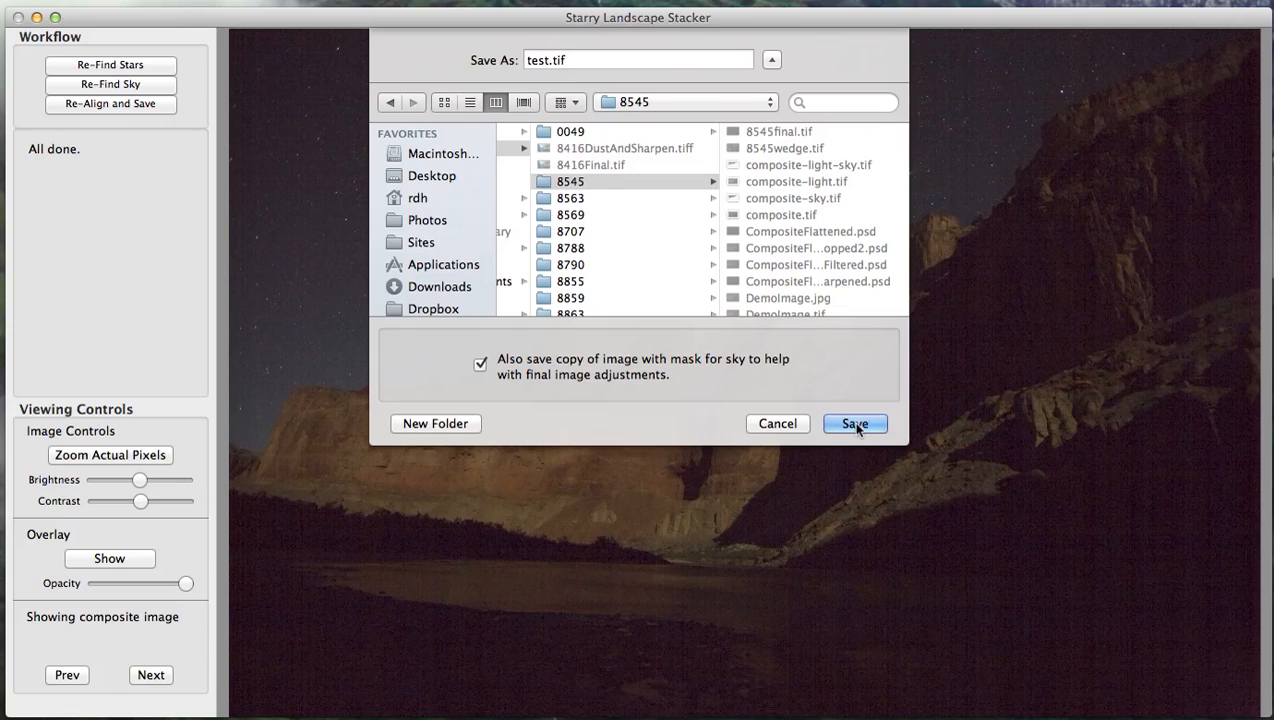
{"action": "left_click", "coordinate": [855, 424]}
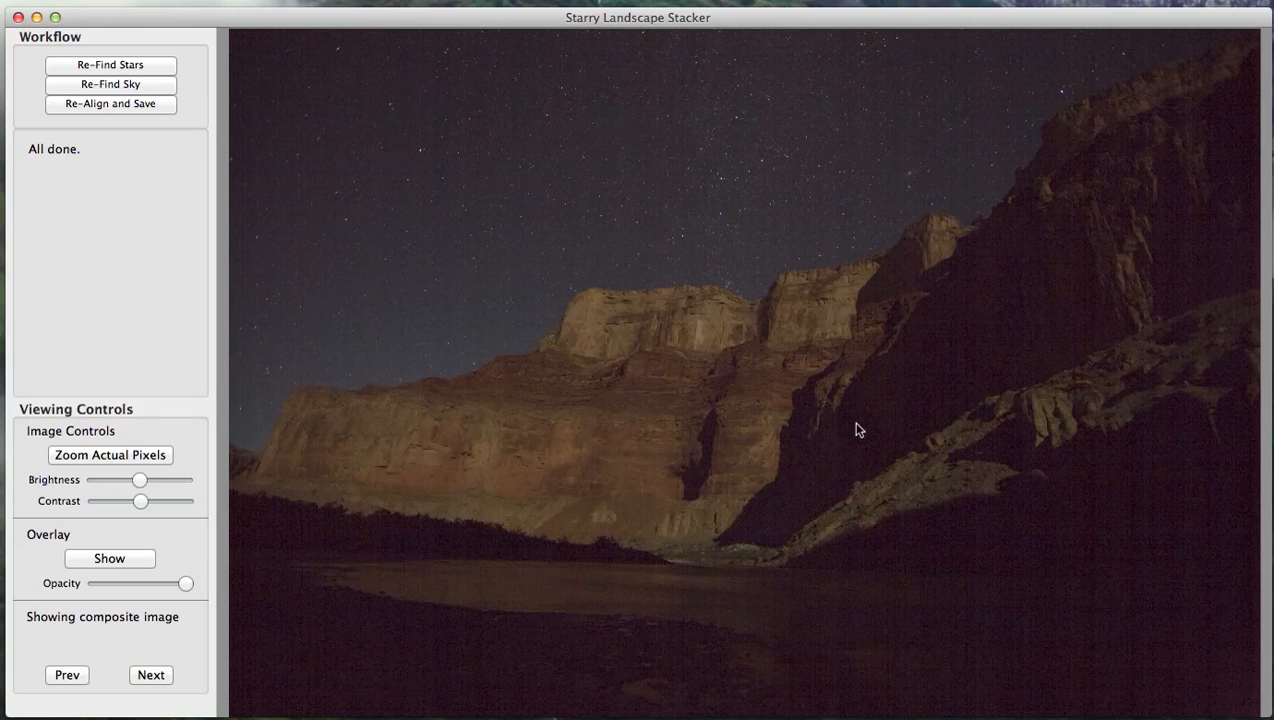
Examine the composite at actual pixels along the dark cliff's sky edge, and compare it with input image 3 for noise
{"action": "double_click", "coordinate": [857, 424]}
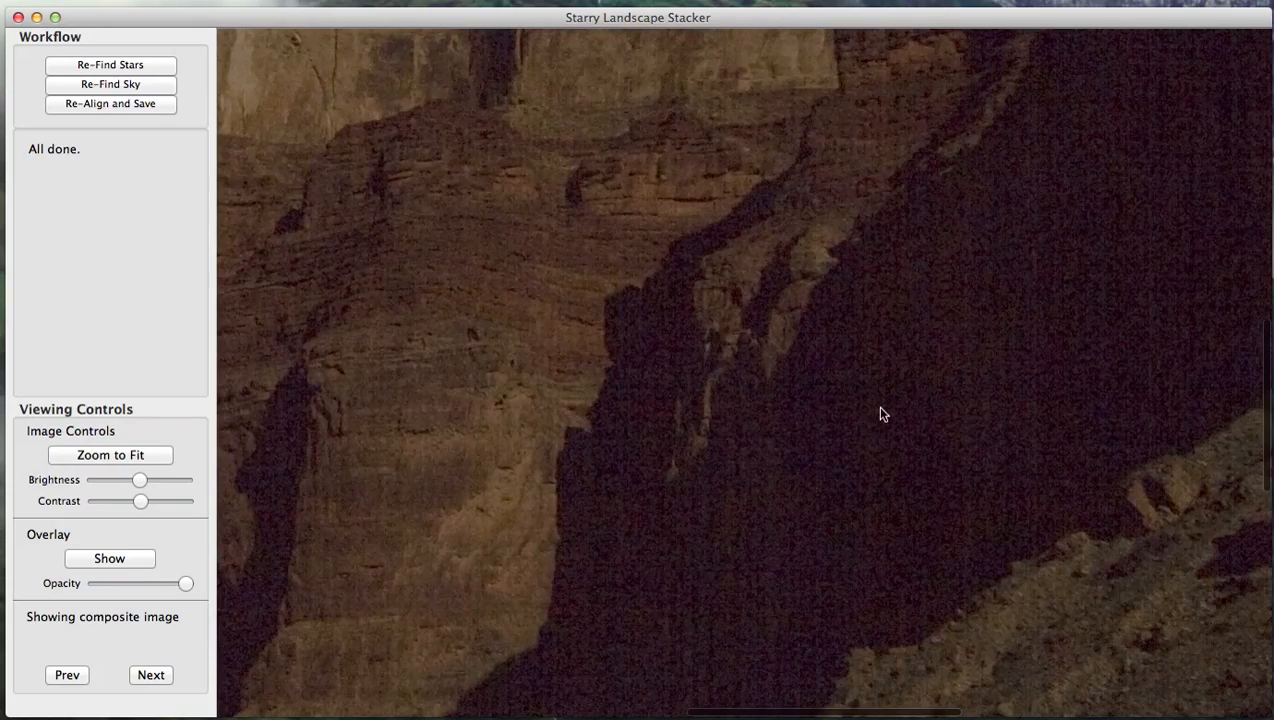
{"action": "scroll", "coordinate": [881, 408], "scroll_direction": "up", "scroll_amount": 15}
{"action": "scroll", "coordinate": [881, 408], "scroll_direction": "right", "scroll_amount": 12}
{"action": "scroll", "coordinate": [881, 414], "scroll_direction": "left", "scroll_amount": 3}
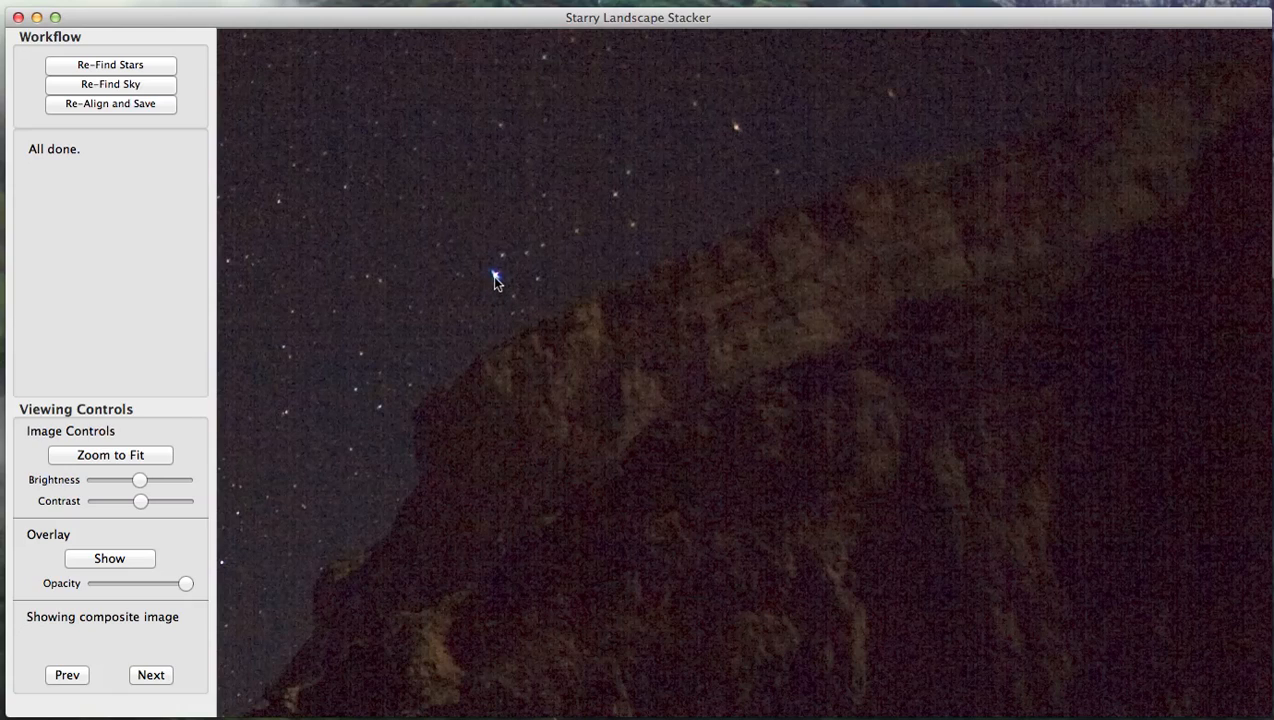
{"action": "key", "text": "Left"}
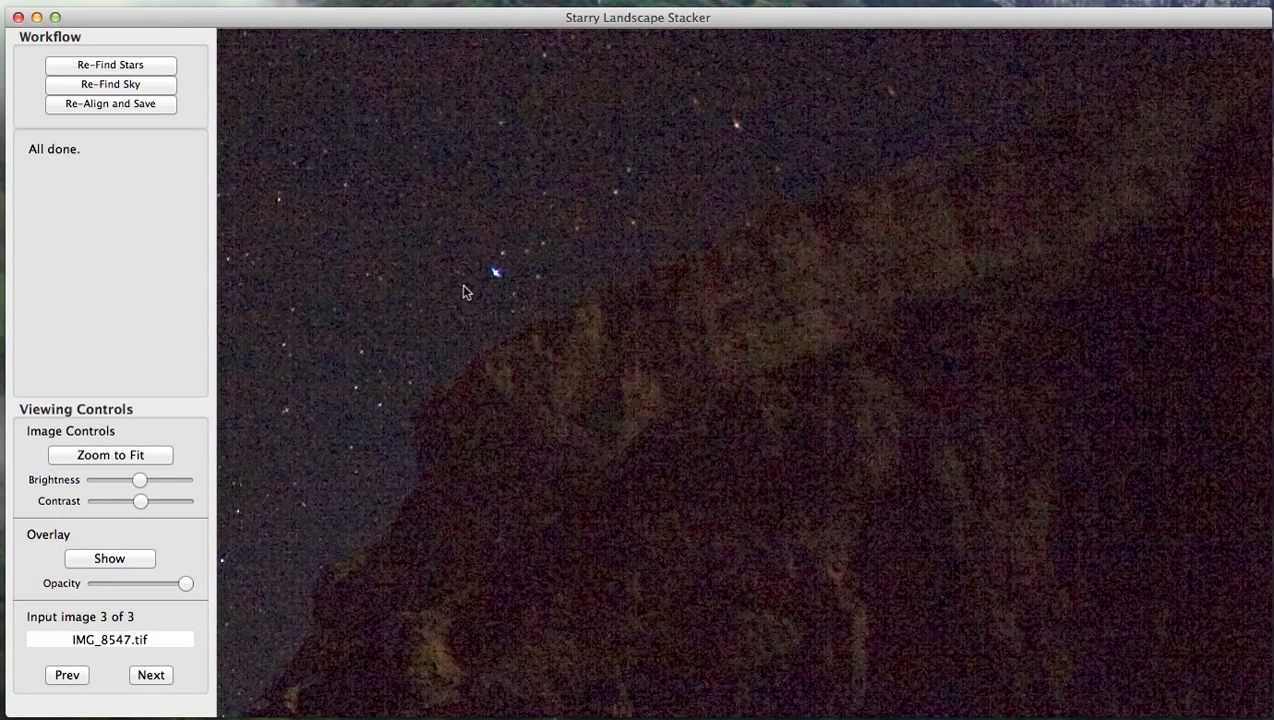
{"action": "key", "text": "Right"}
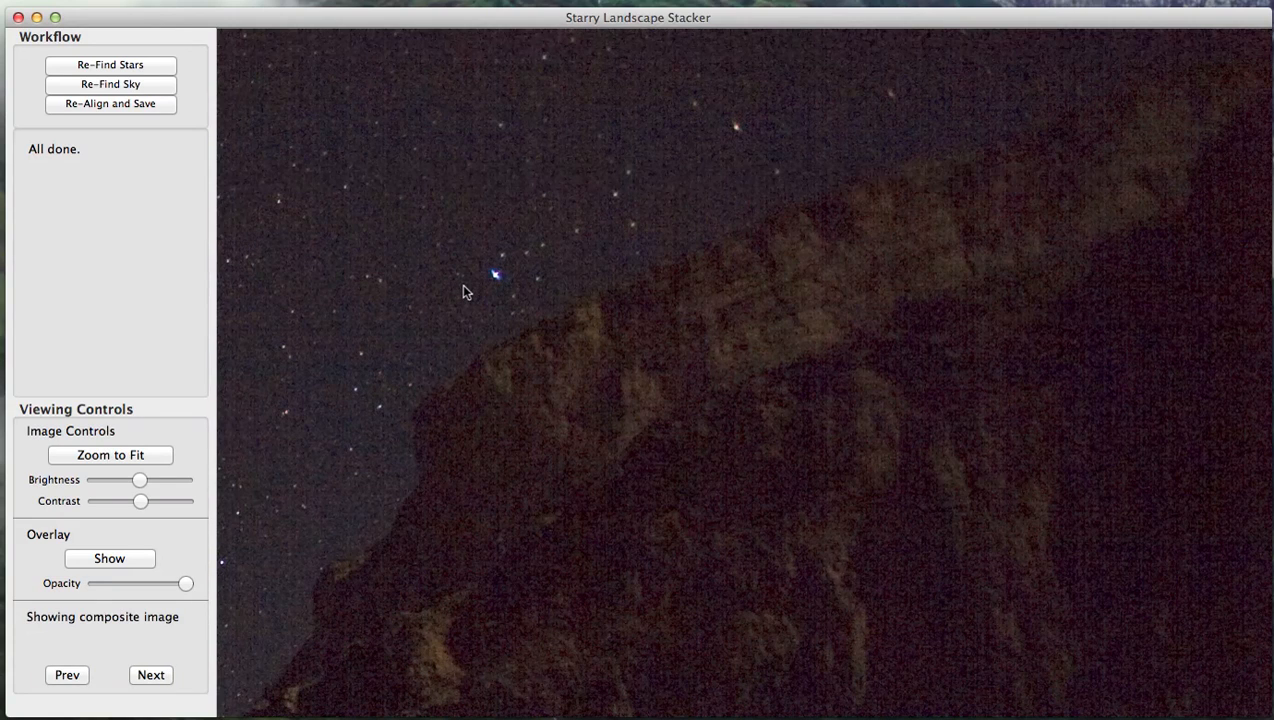